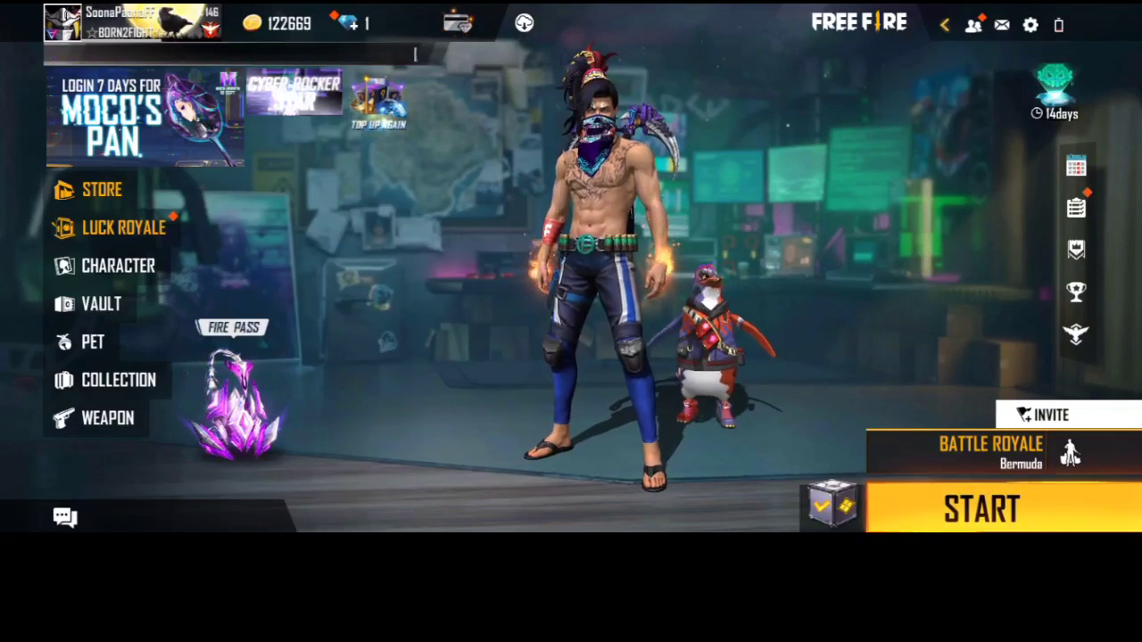
Step: Have the lobby character wave and play another emote from the emote wheel
{"action": "left_click", "coordinate": [607, 223]}
{"action": "left_click", "coordinate": [441, 188]}
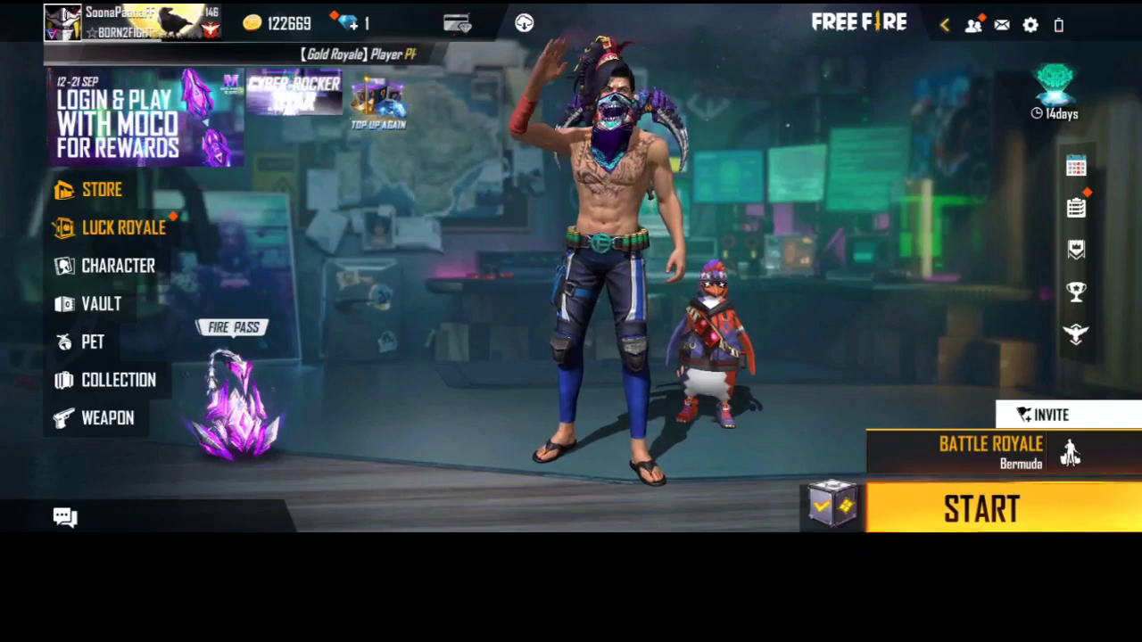
{"action": "left_click", "coordinate": [590, 266]}
{"action": "left_click", "coordinate": [440, 188]}
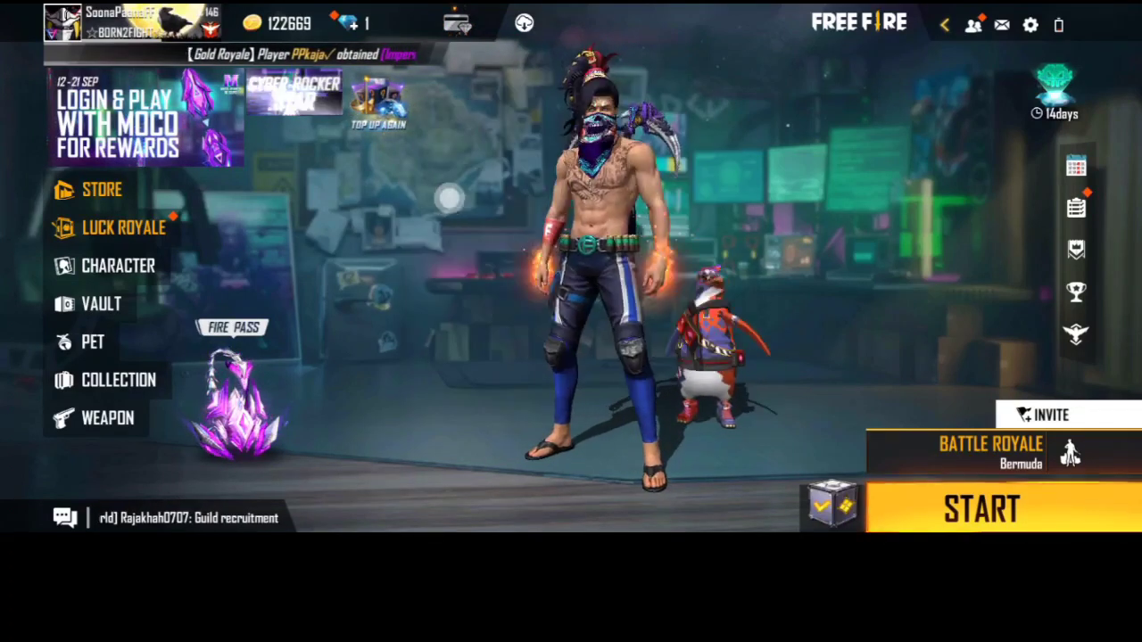
{"action": "left_click", "coordinate": [590, 266]}
{"action": "left_click", "coordinate": [450, 204]}
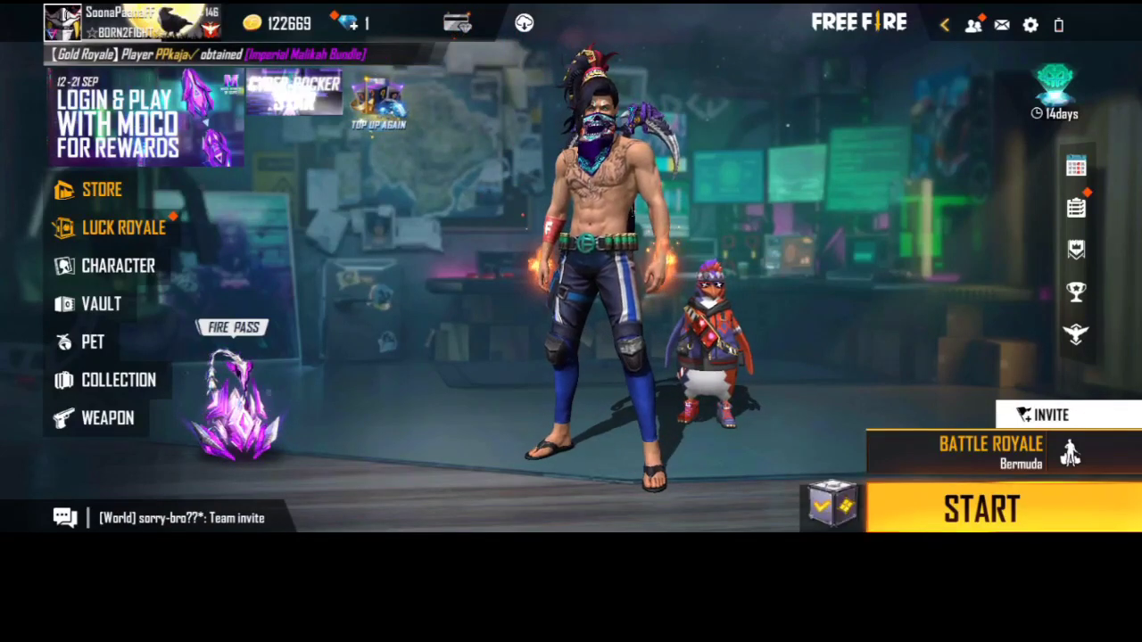
Step: Replay the wave emote several times, then close the emote choices
{"action": "left_click", "coordinate": [591, 266]}
{"action": "left_click", "coordinate": [441, 188]}
{"action": "left_click", "coordinate": [590, 265]}
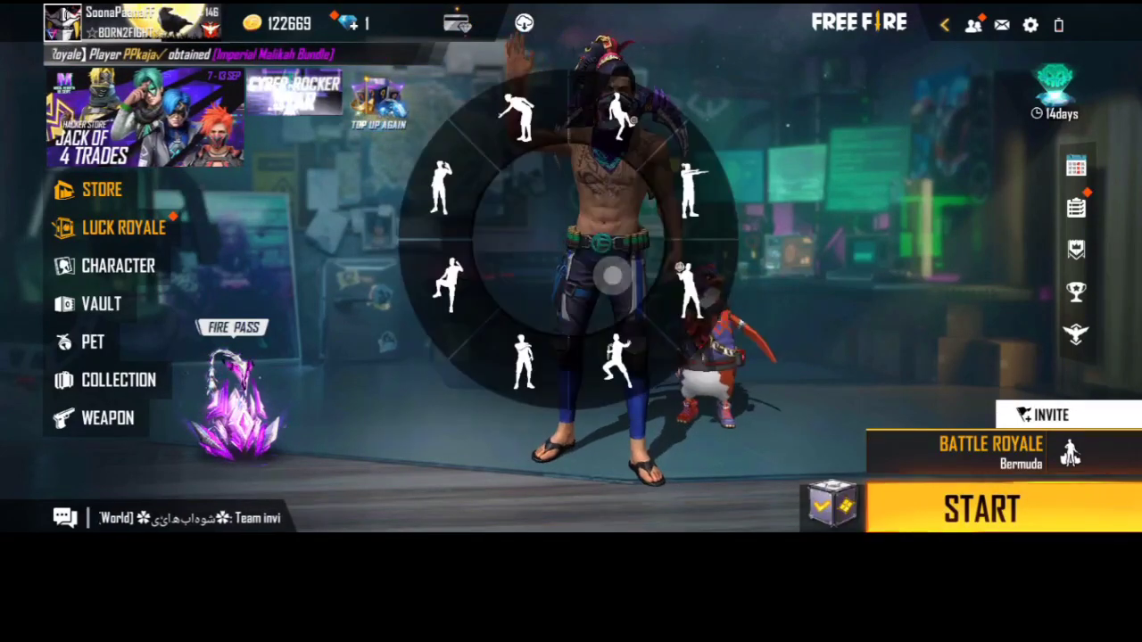
{"action": "left_click", "coordinate": [441, 187]}
{"action": "left_click", "coordinate": [591, 266]}
{"action": "left_click", "coordinate": [440, 187]}
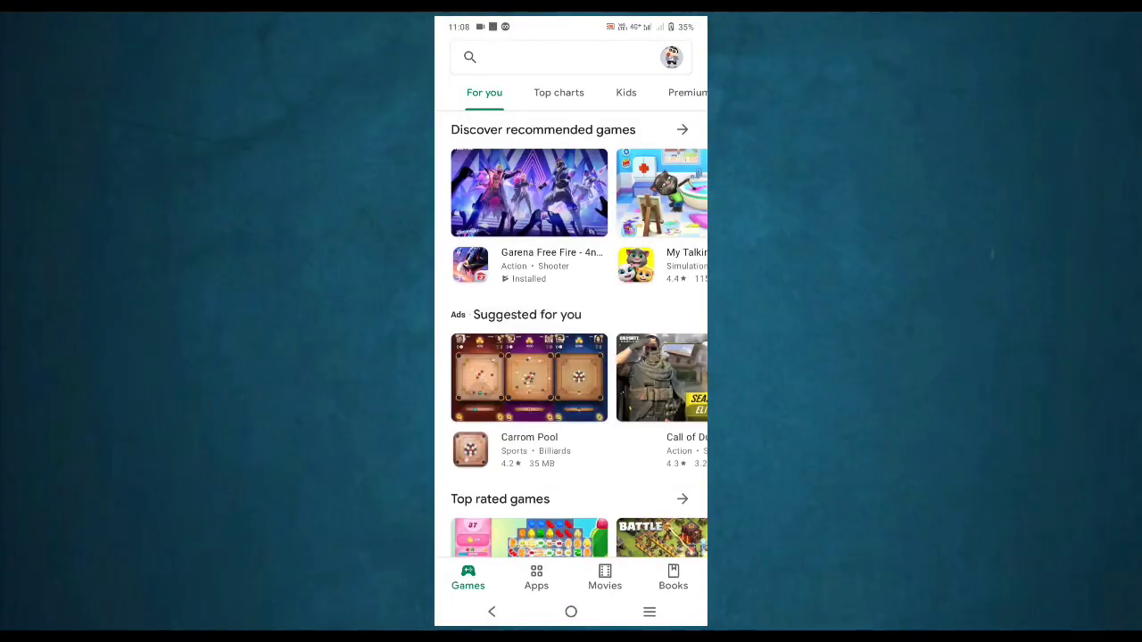
Step: Search the Play Store for 'printerest' to find the Pinterest app
{"action": "left_click", "coordinate": [562, 57]}
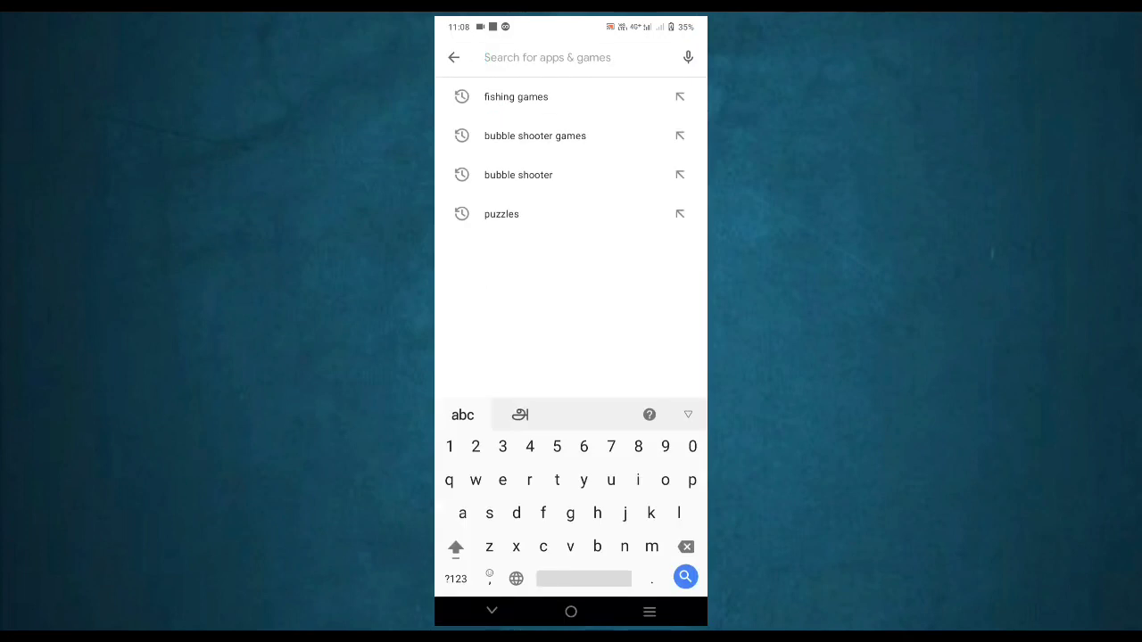
{"action": "type", "text": "o"}
{"action": "key", "text": "BackSpace"}
{"action": "type", "text": "pr"}
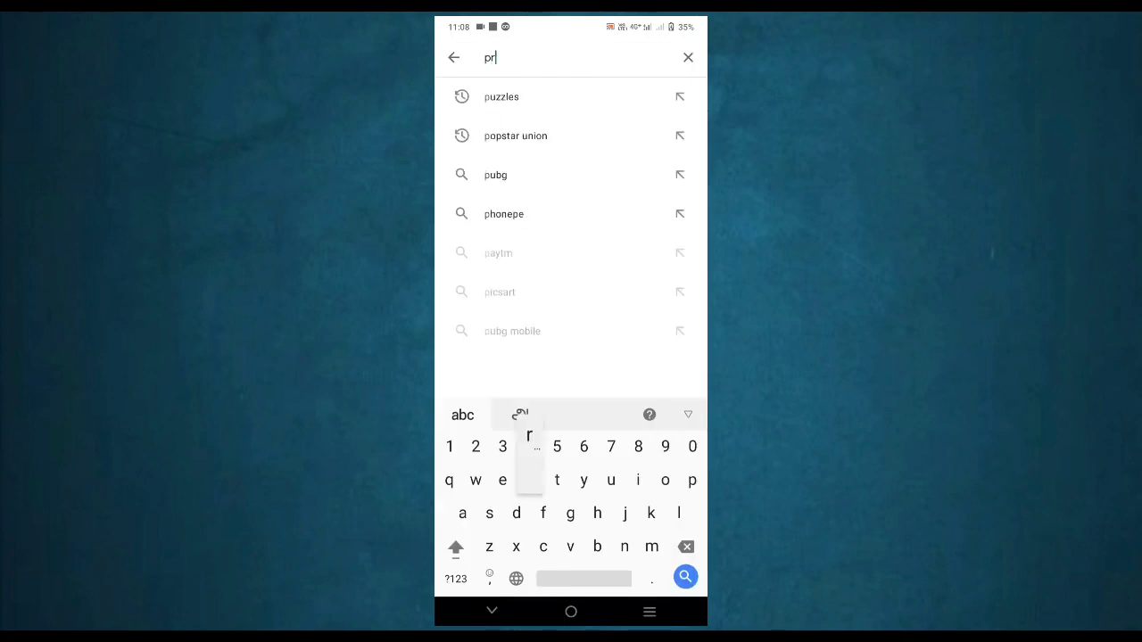
{"action": "type", "text": "inter"}
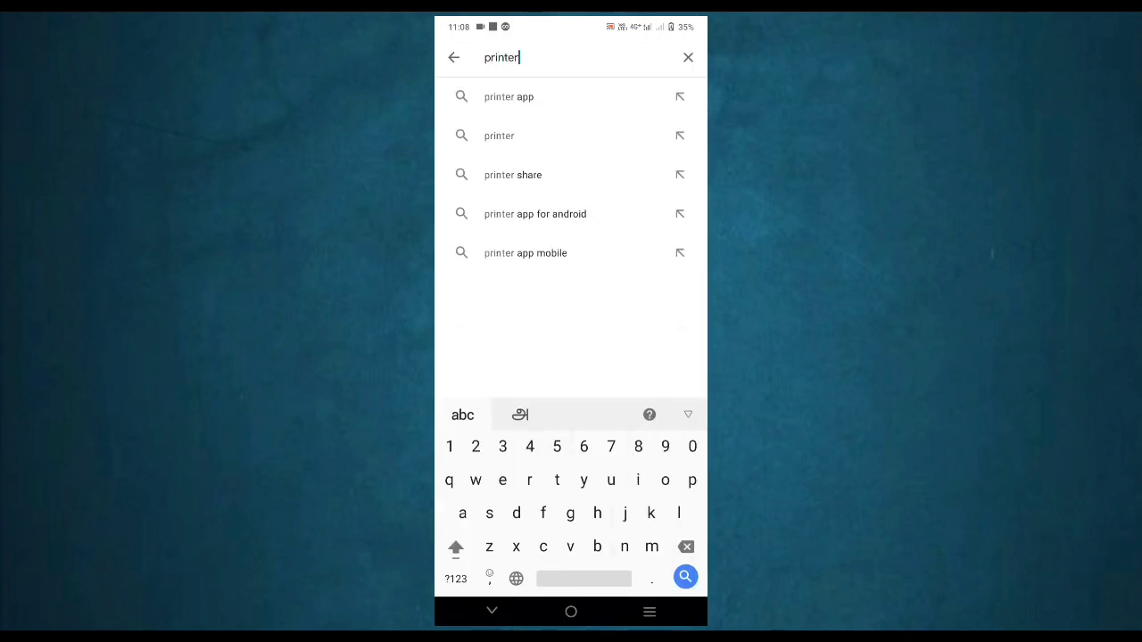
{"action": "type", "text": "est"}
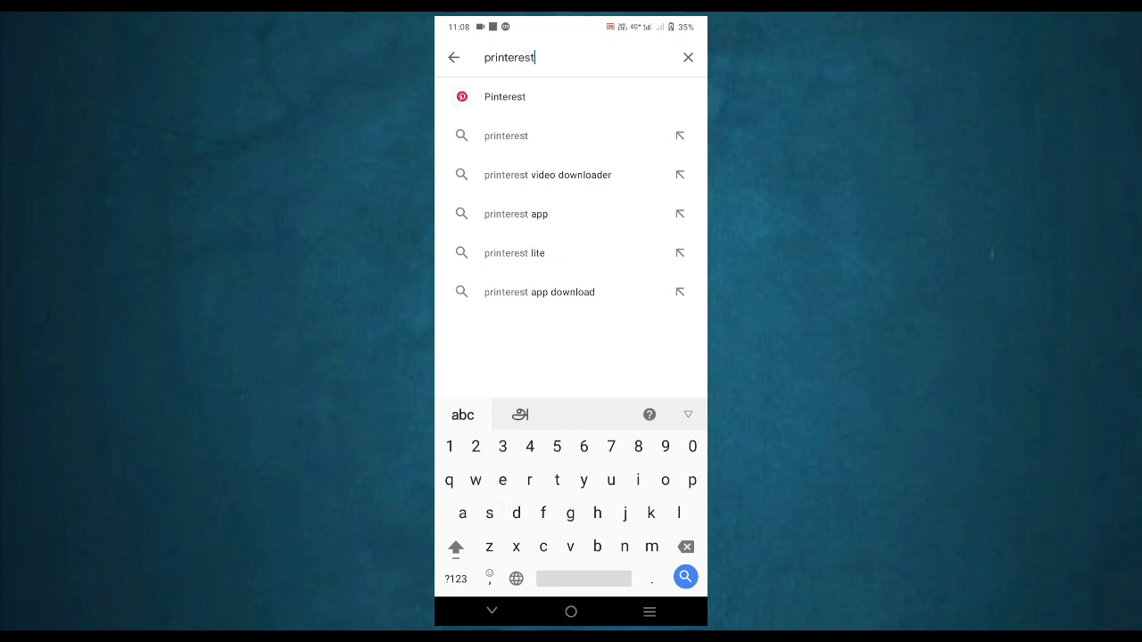
{"action": "key", "text": "Return"}
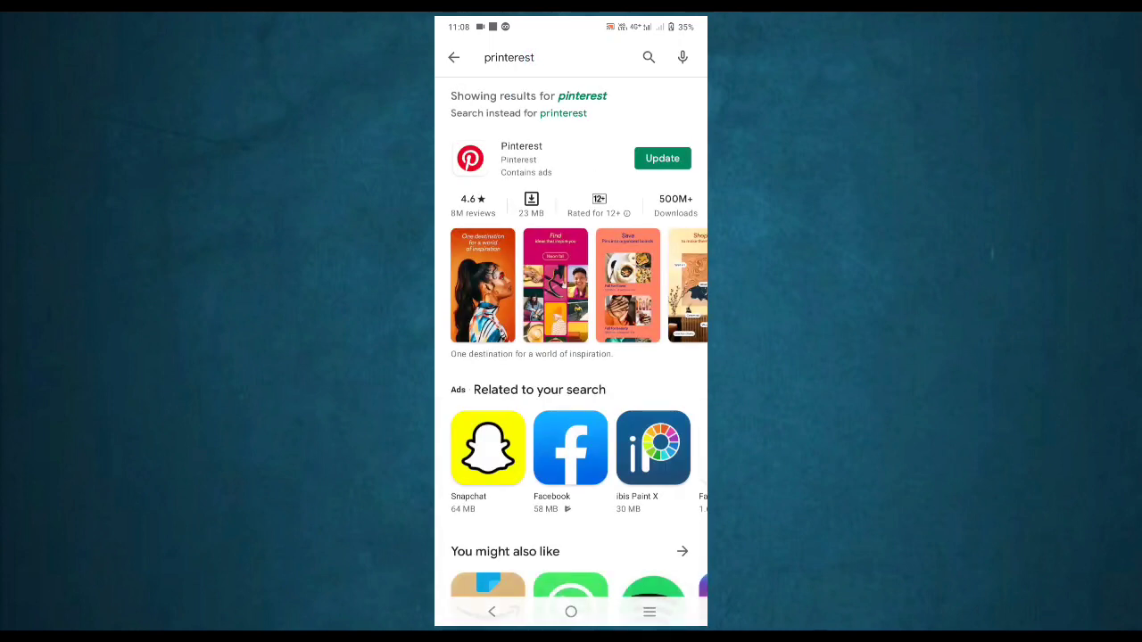
Step: Go to the home screen and launch Pinterest from the app drawer
{"action": "left_click", "coordinate": [650, 612]}
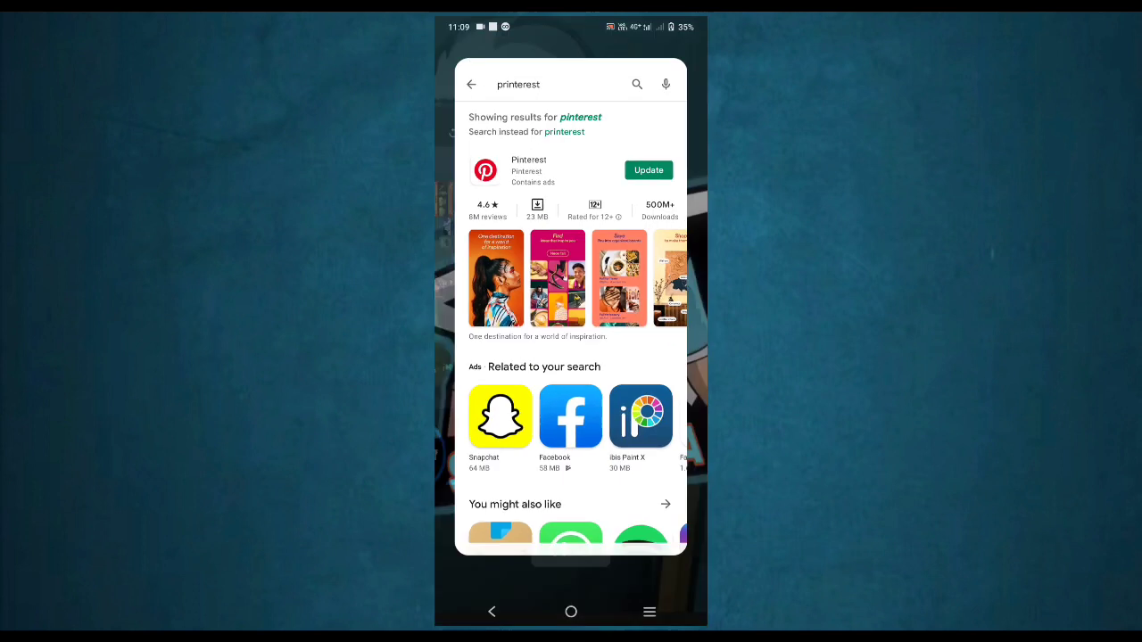
{"action": "left_click_drag", "start_coordinate": [499, 295], "coordinate": [660, 294]}
{"action": "left_click", "coordinate": [571, 612]}
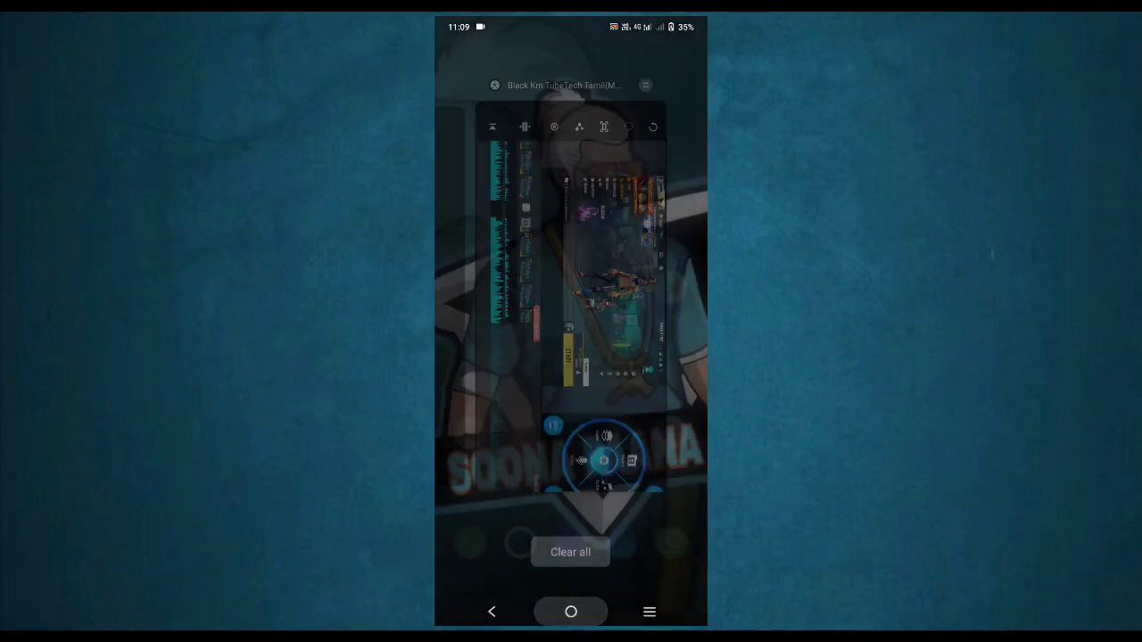
{"action": "left_click_drag", "start_coordinate": [571, 491], "coordinate": [571, 178]}
{"action": "scroll", "coordinate": [571, 339], "scroll_direction": "down", "scroll_amount": 10}
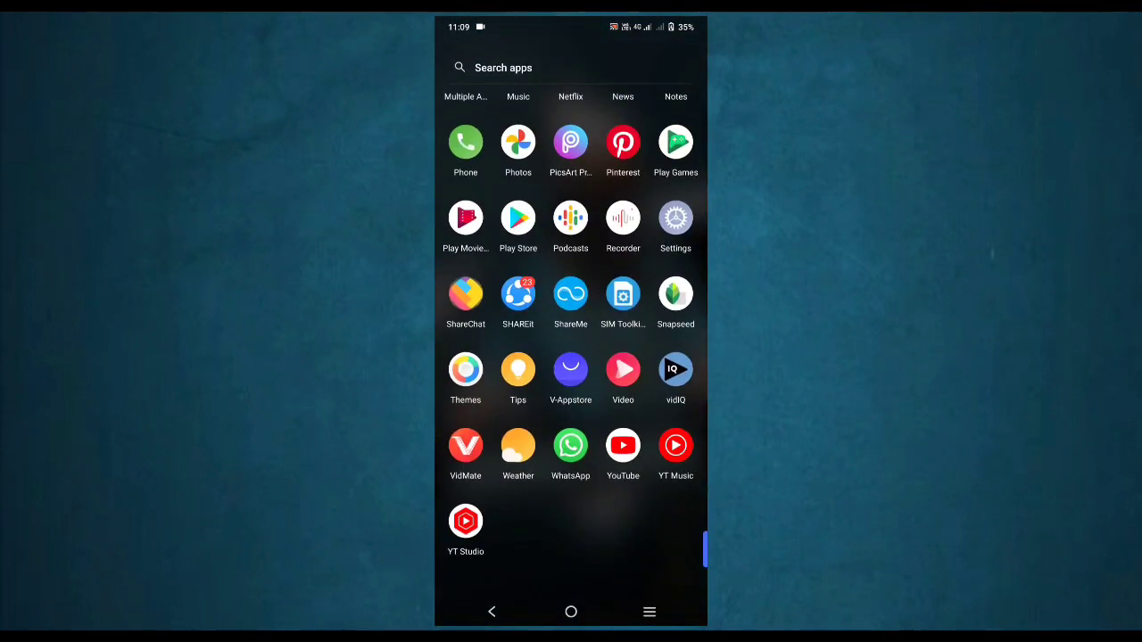
{"action": "scroll", "coordinate": [571, 339], "scroll_direction": "up", "scroll_amount": 2}
{"action": "left_click", "coordinate": [623, 239]}
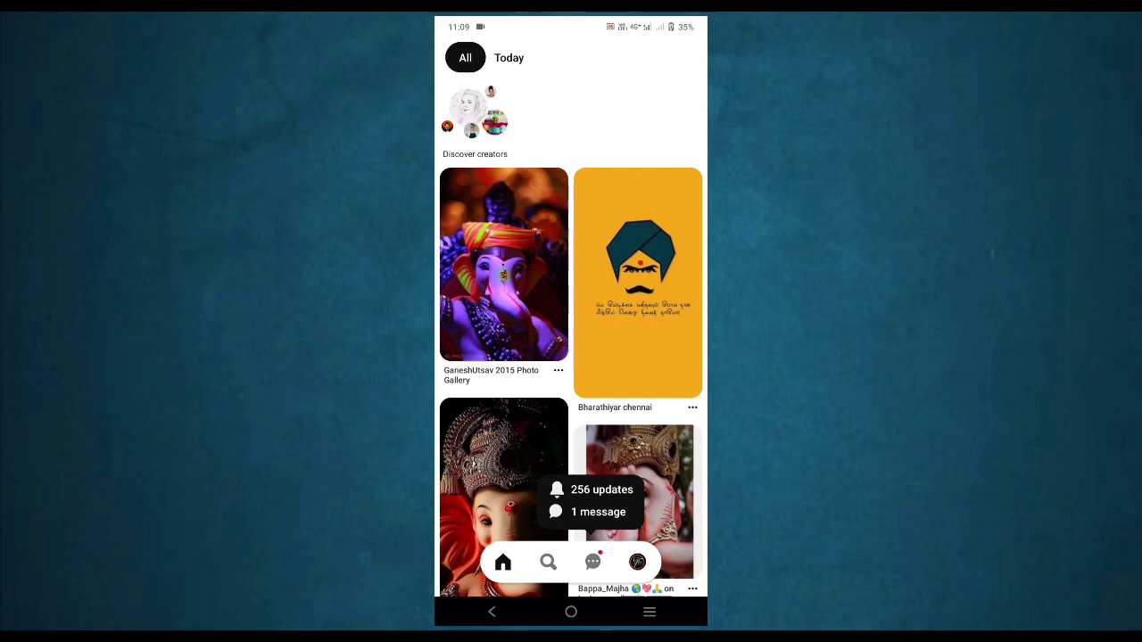
Step: Search Pinterest for 'Hd gaming logo' and scroll through the results
{"action": "left_click", "coordinate": [548, 562]}
{"action": "left_click", "coordinate": [536, 60]}
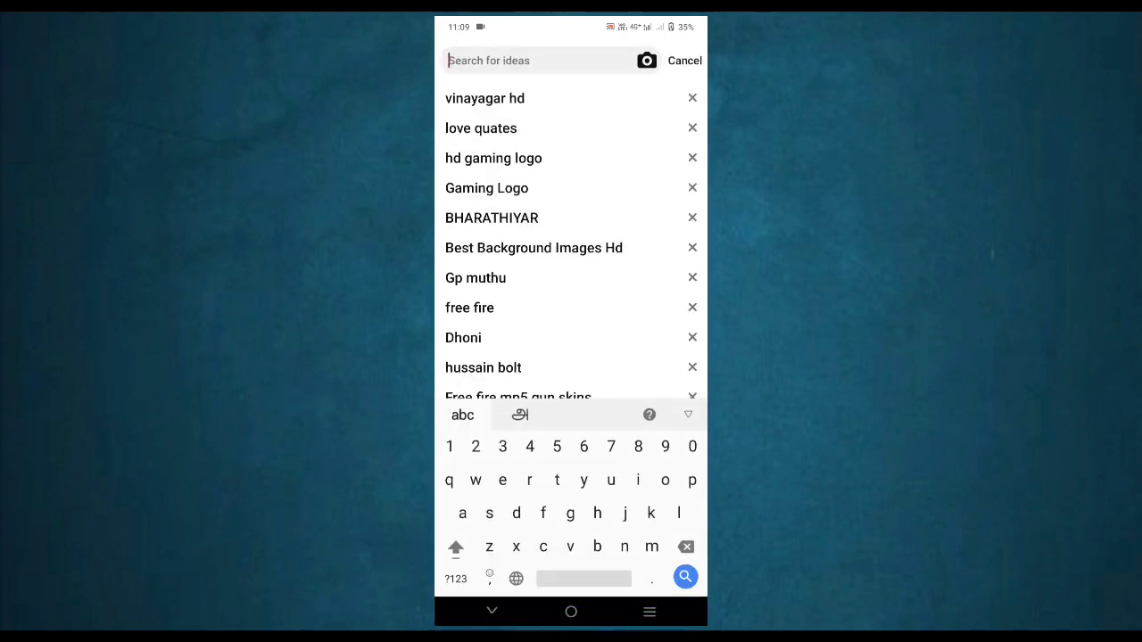
{"action": "left_click", "coordinate": [455, 547]}
{"action": "type", "text": "Hd "}
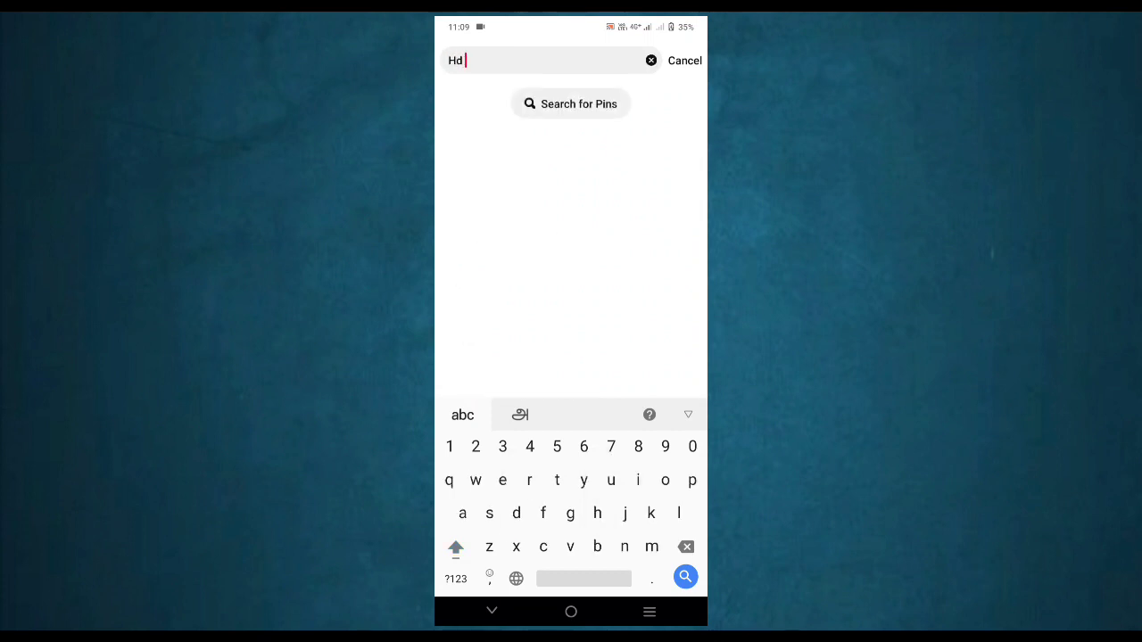
{"action": "type", "text": "gaming"}
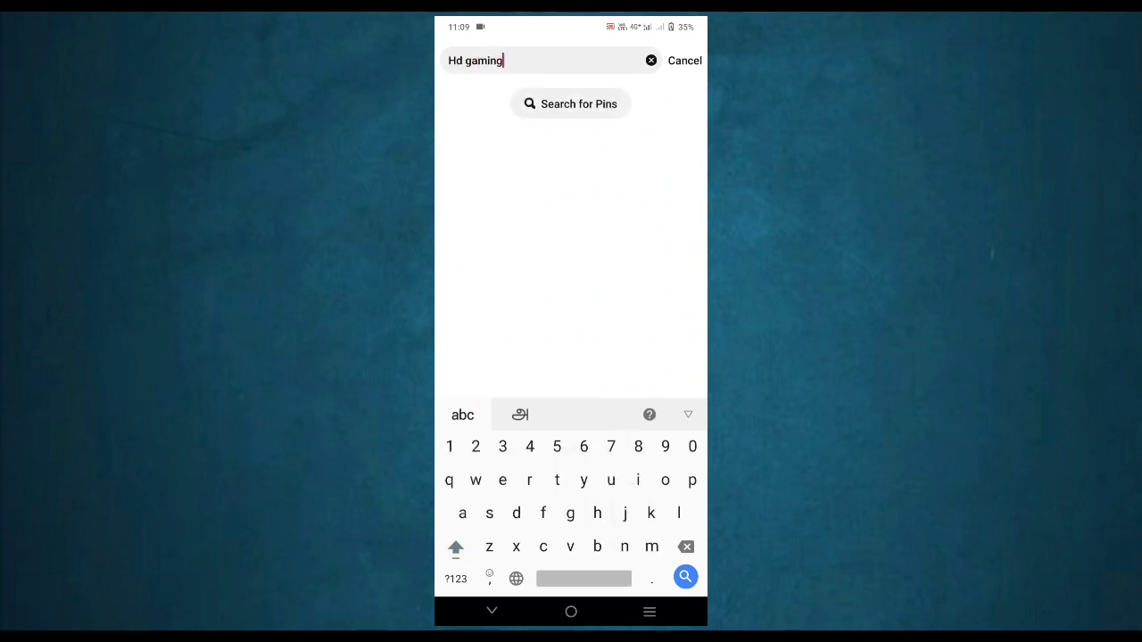
{"action": "type", "text": " logo"}
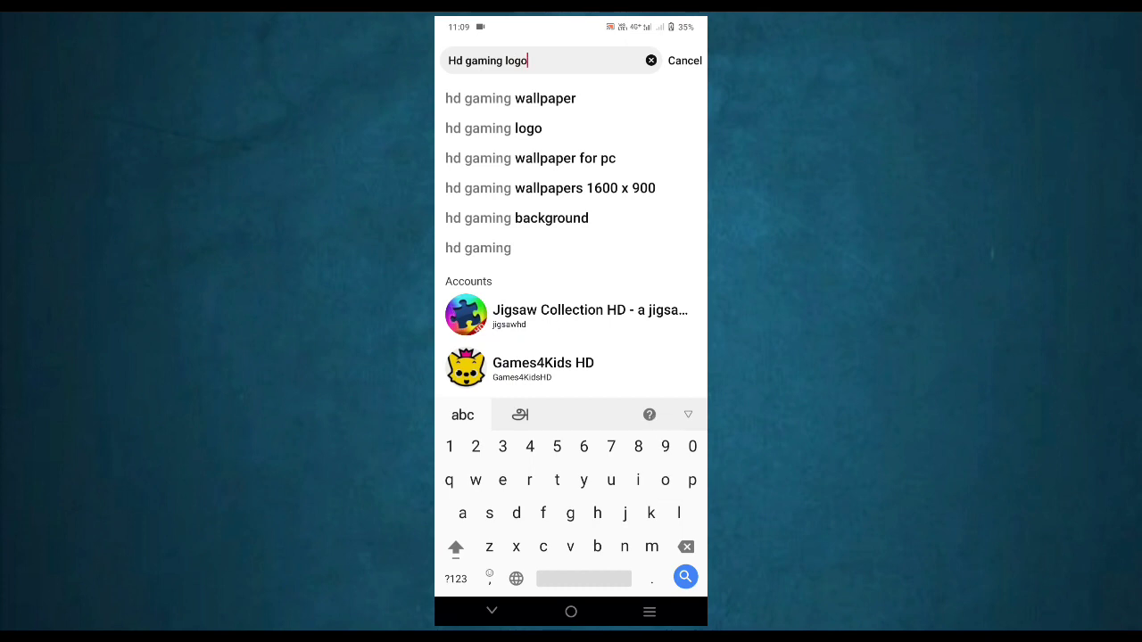
{"action": "key", "text": "Return"}
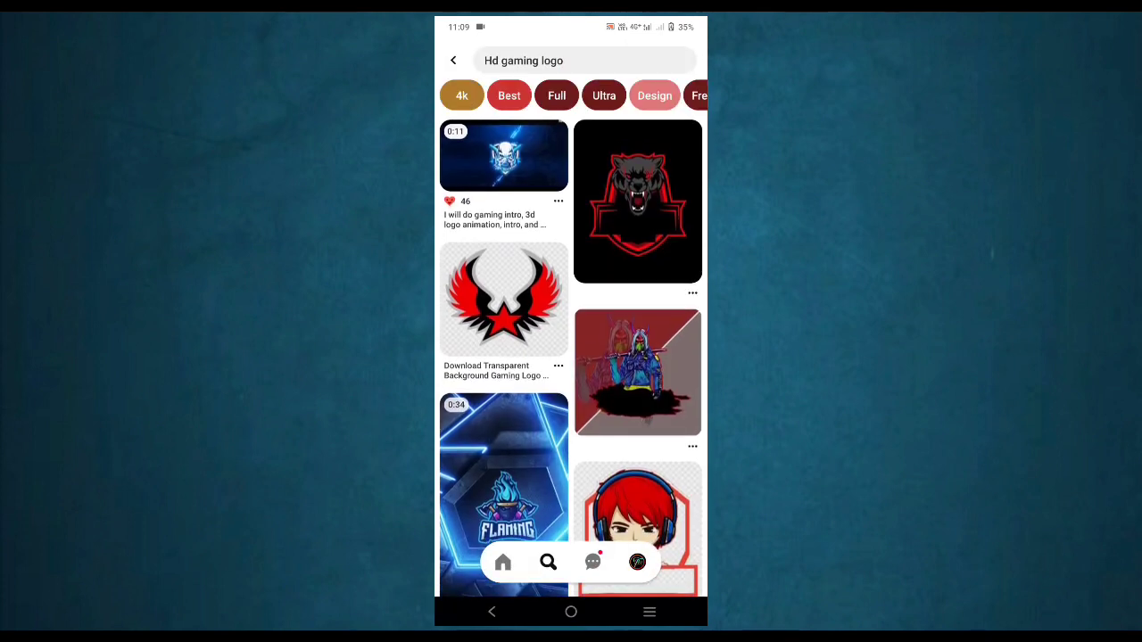
{"action": "scroll", "coordinate": [571, 357], "scroll_direction": "down", "scroll_amount": 3}
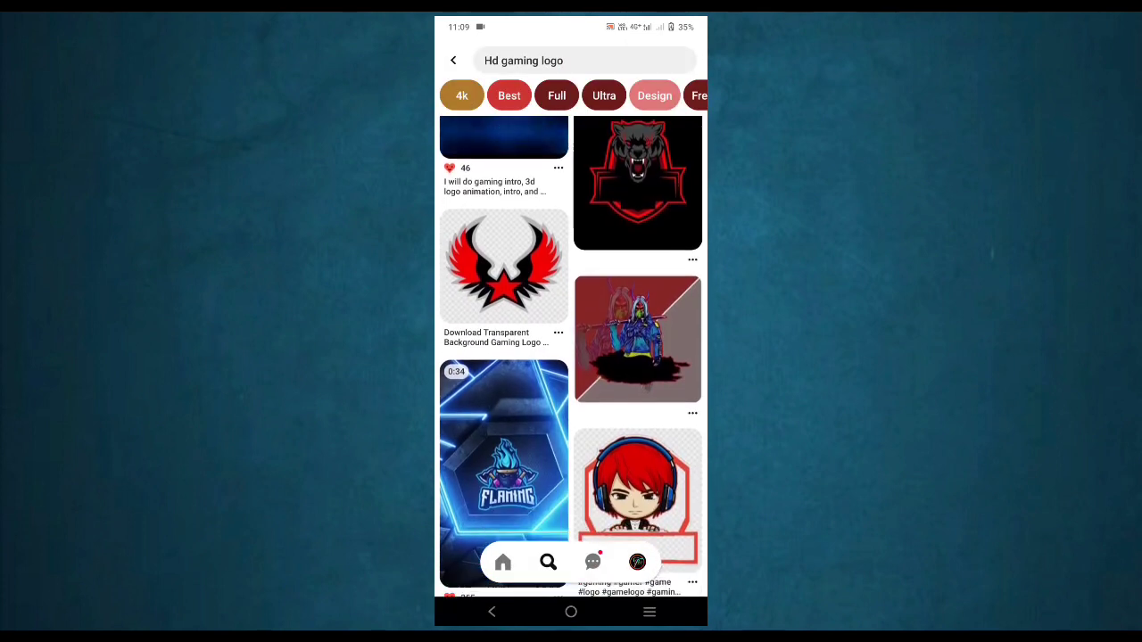
{"action": "scroll", "coordinate": [570, 357], "scroll_direction": "down", "scroll_amount": 2}
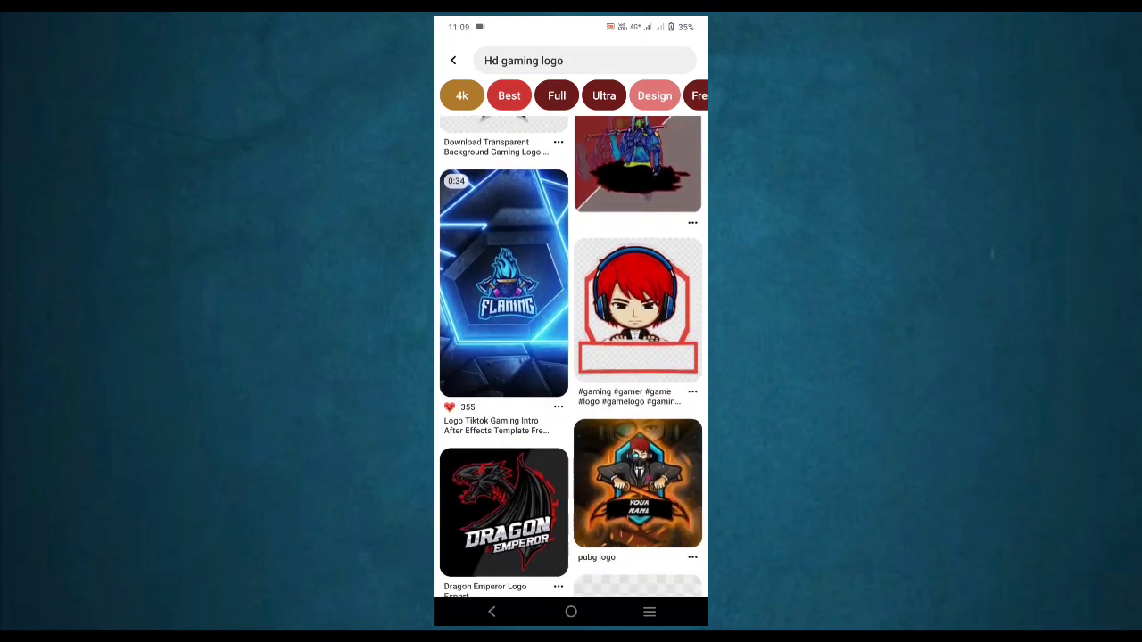
{"action": "scroll", "coordinate": [570, 357], "scroll_direction": "down", "scroll_amount": 5}
{"action": "scroll", "coordinate": [571, 357], "scroll_direction": "down", "scroll_amount": 1}
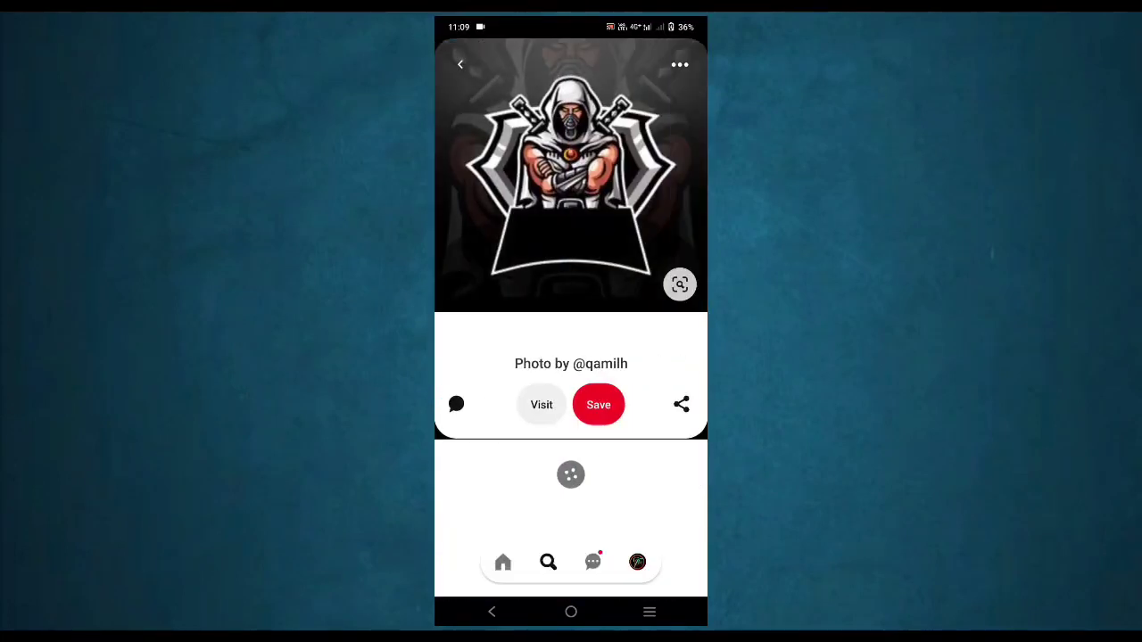
Step: Scroll the results and open the LOGO FREEFIRE pin, then dismiss its options
{"action": "scroll", "coordinate": [571, 357], "scroll_direction": "down", "scroll_amount": 2}
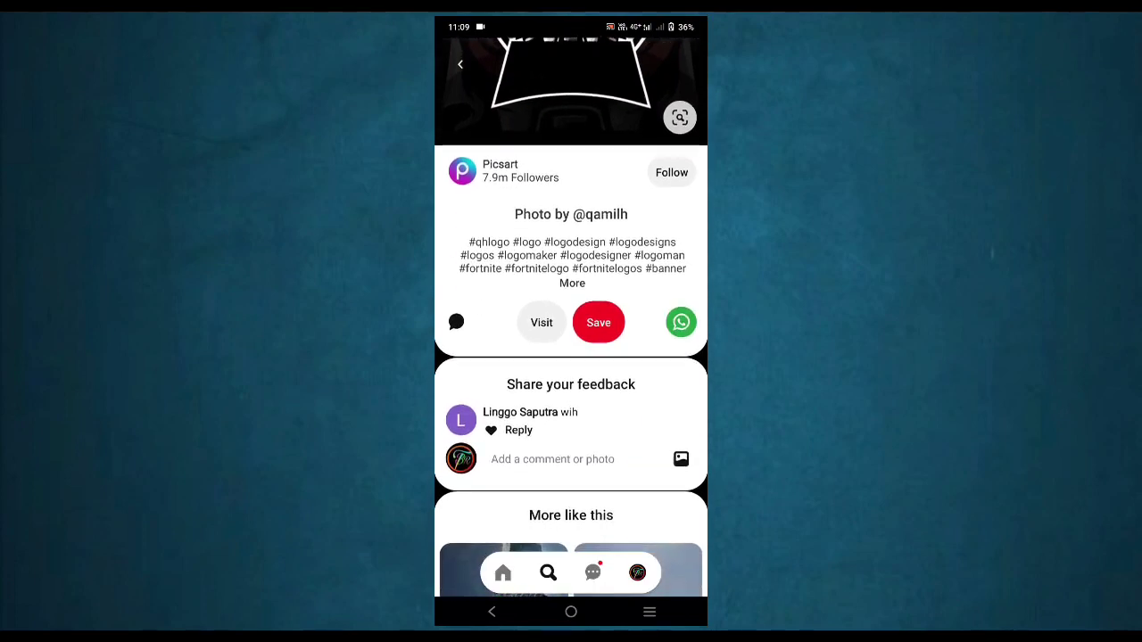
{"action": "scroll", "coordinate": [571, 357], "scroll_direction": "down", "scroll_amount": 2}
{"action": "scroll", "coordinate": [571, 357], "scroll_direction": "down", "scroll_amount": 3}
{"action": "scroll", "coordinate": [571, 357], "scroll_direction": "down", "scroll_amount": 3}
{"action": "scroll", "coordinate": [571, 357], "scroll_direction": "down", "scroll_amount": 2}
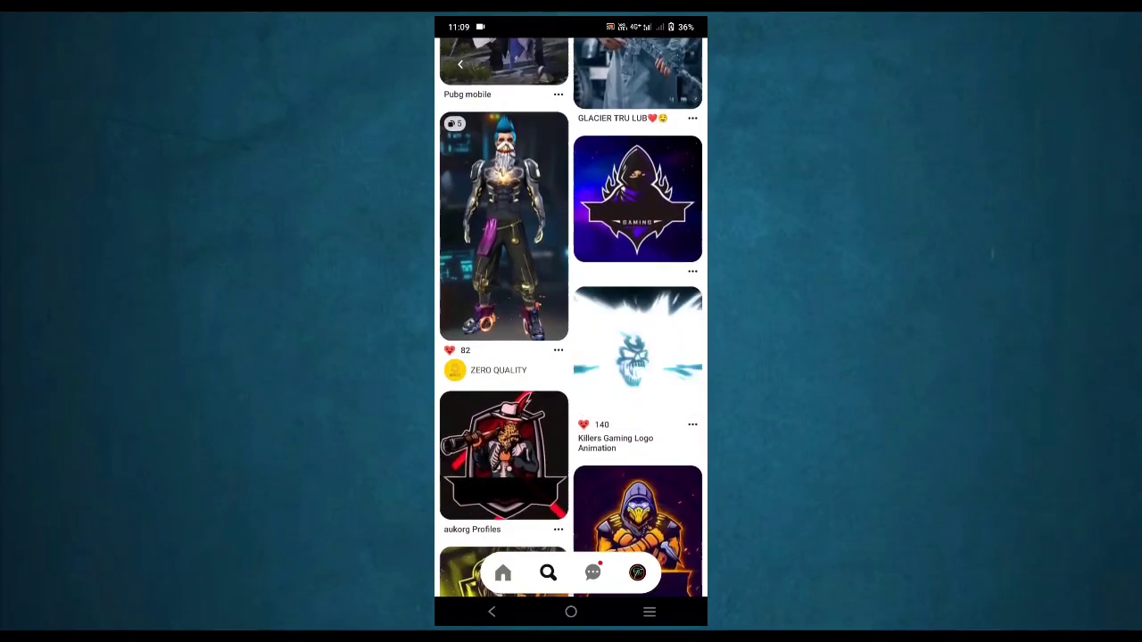
{"action": "scroll", "coordinate": [570, 357], "scroll_direction": "down", "scroll_amount": 1}
{"action": "scroll", "coordinate": [571, 357], "scroll_direction": "down", "scroll_amount": 5}
{"action": "scroll", "coordinate": [571, 357], "scroll_direction": "down", "scroll_amount": 1}
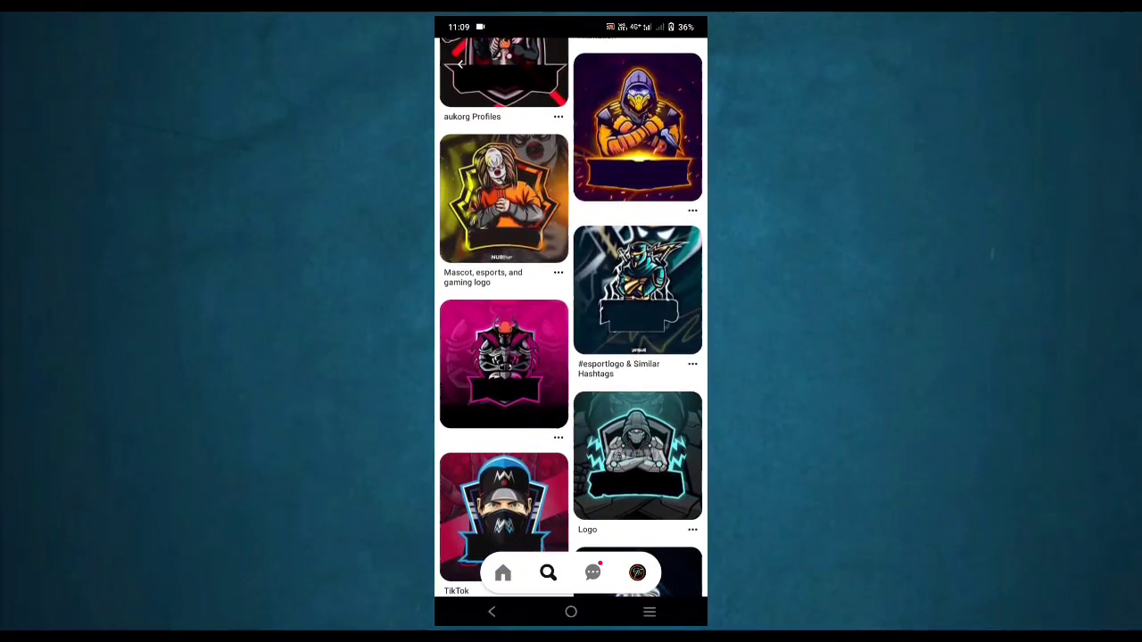
{"action": "scroll", "coordinate": [571, 357], "scroll_direction": "down", "scroll_amount": 3}
{"action": "scroll", "coordinate": [571, 357], "scroll_direction": "down", "scroll_amount": 5}
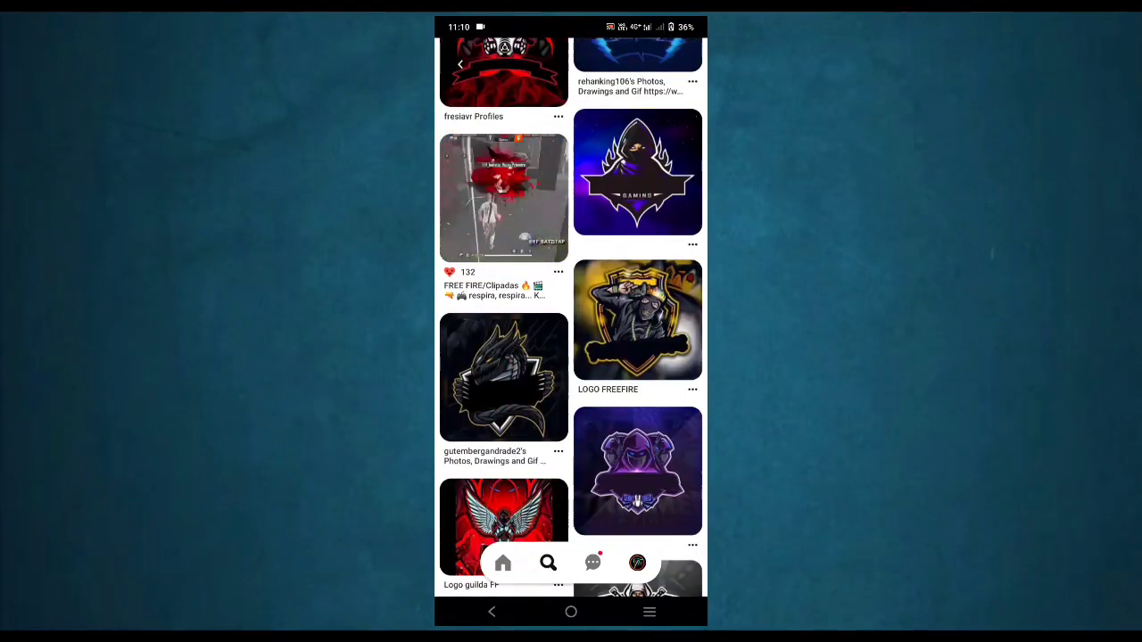
{"action": "left_click", "coordinate": [637, 319]}
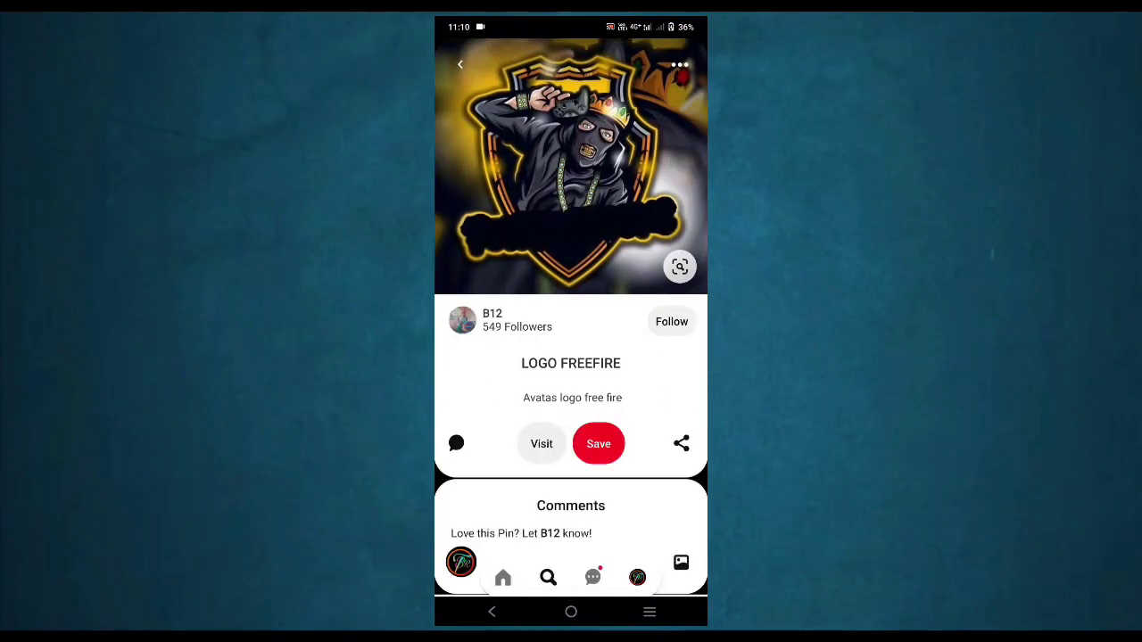
{"action": "left_click", "coordinate": [680, 64]}
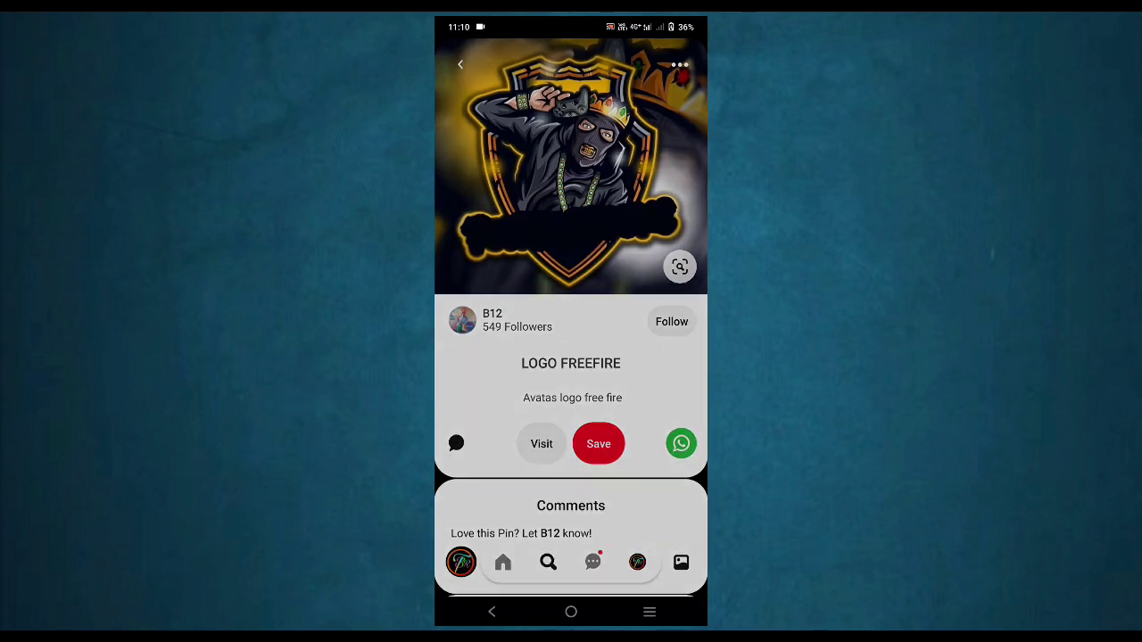
{"action": "left_click", "coordinate": [500, 451]}
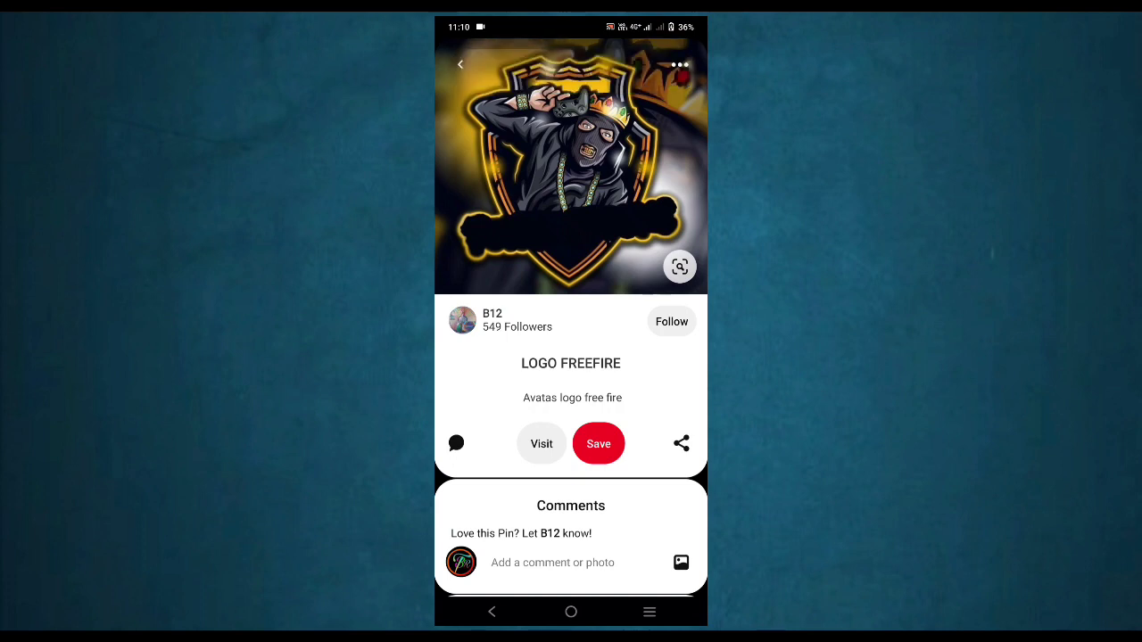
Step: Return through the related pins to the Hd gaming logo search results
{"action": "left_click", "coordinate": [492, 611]}
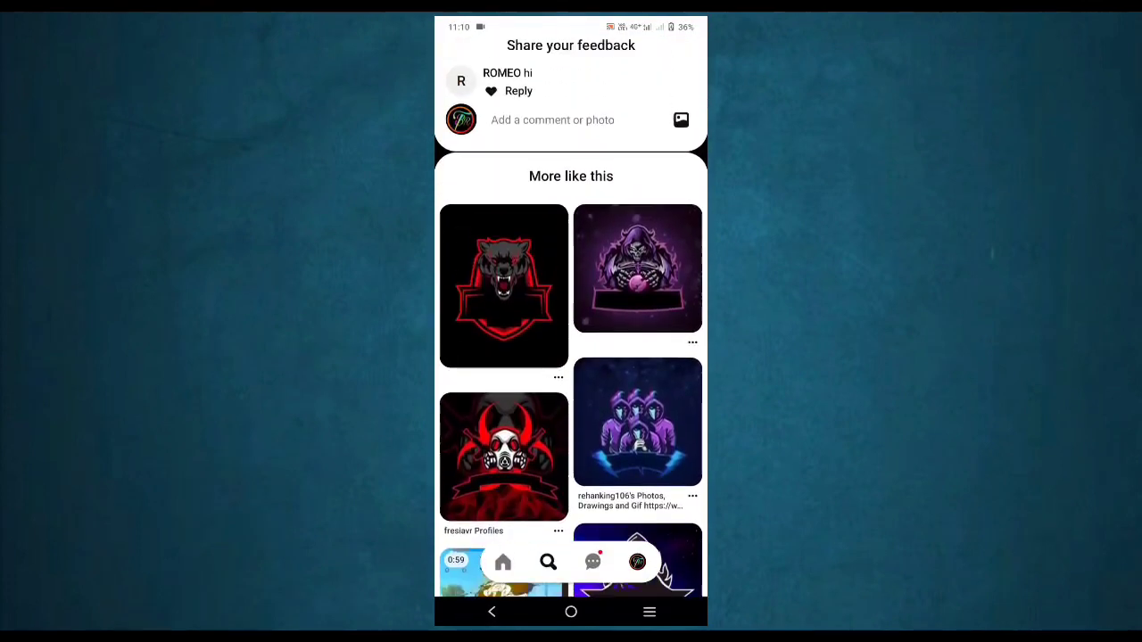
{"action": "left_click", "coordinate": [492, 611]}
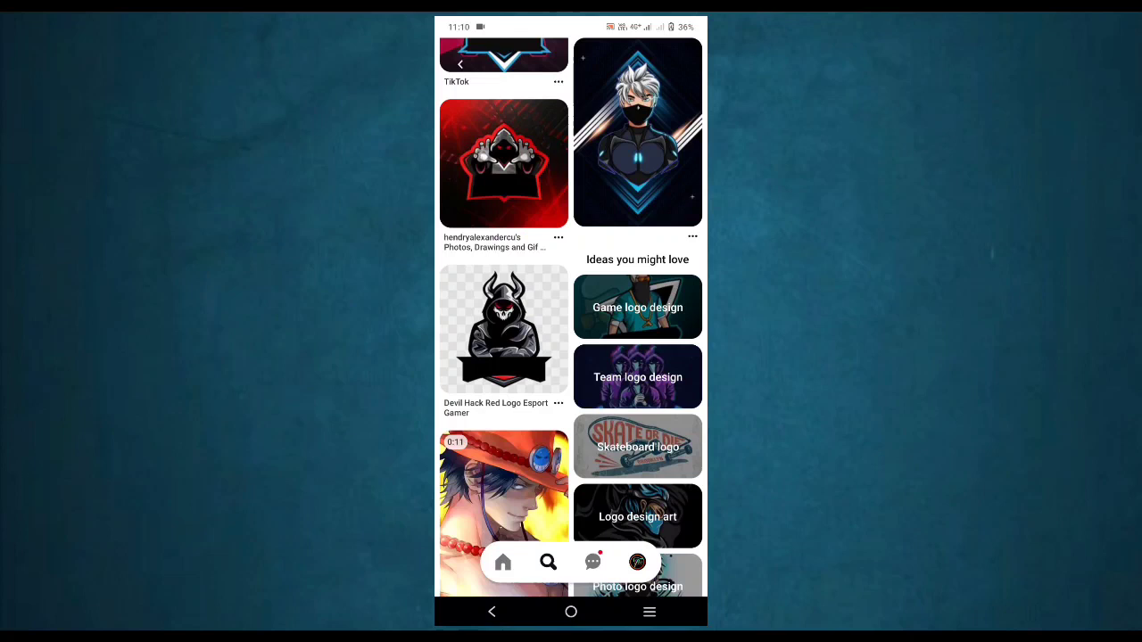
{"action": "scroll", "coordinate": [571, 321], "scroll_direction": "up", "scroll_amount": 10}
{"action": "scroll", "coordinate": [571, 321], "scroll_direction": "up", "scroll_amount": 10}
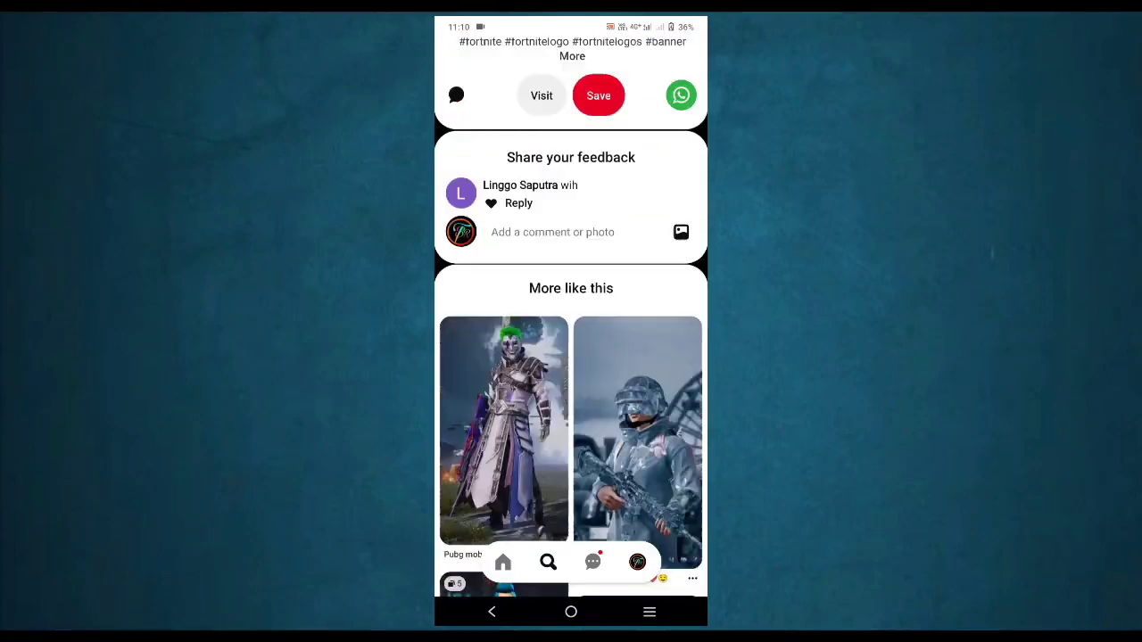
{"action": "left_click", "coordinate": [491, 611]}
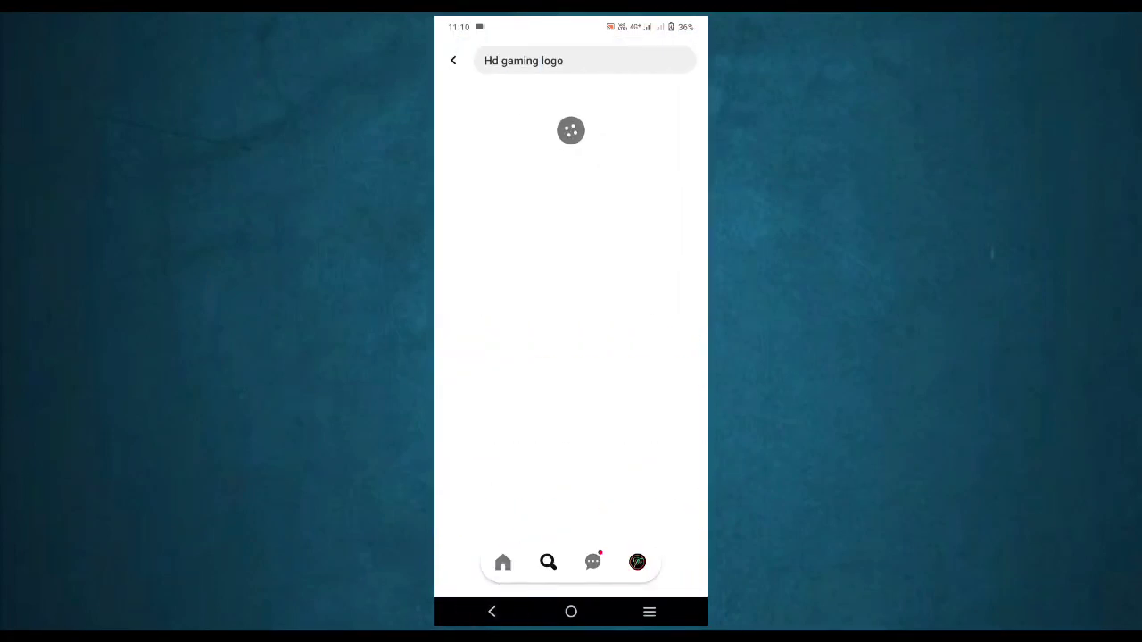
Step: Open the Youtube Gaming Intro After Effects Templates pin, then return to the results
{"action": "scroll", "coordinate": [571, 339], "scroll_direction": "down", "scroll_amount": 2}
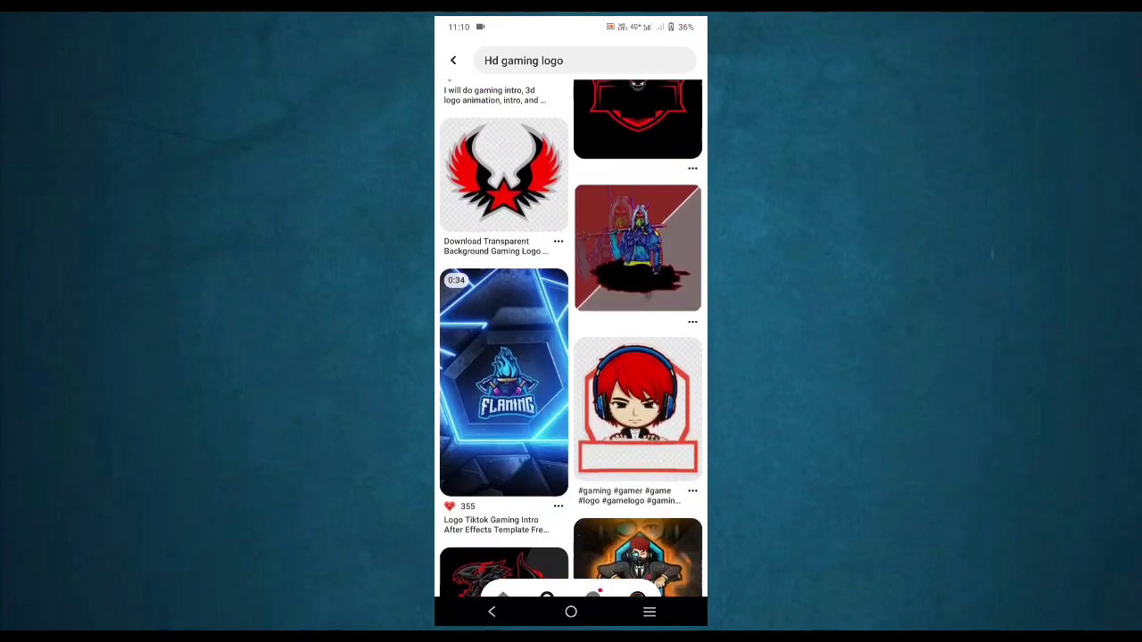
{"action": "scroll", "coordinate": [570, 339], "scroll_direction": "down", "scroll_amount": 3}
{"action": "scroll", "coordinate": [571, 339], "scroll_direction": "down", "scroll_amount": 5}
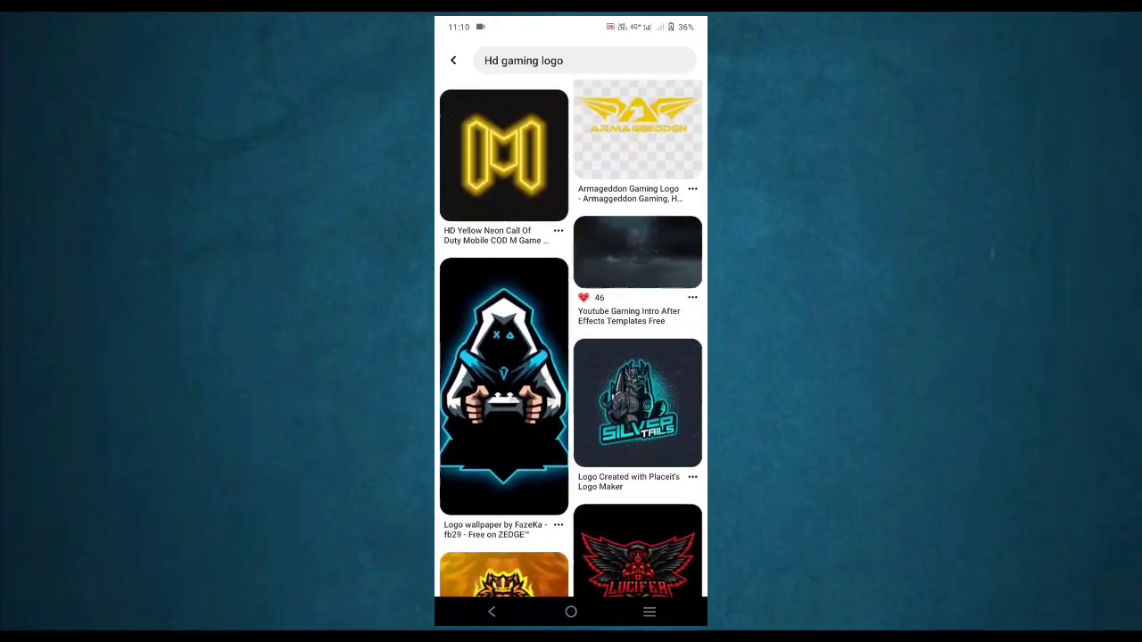
{"action": "left_click", "coordinate": [637, 255]}
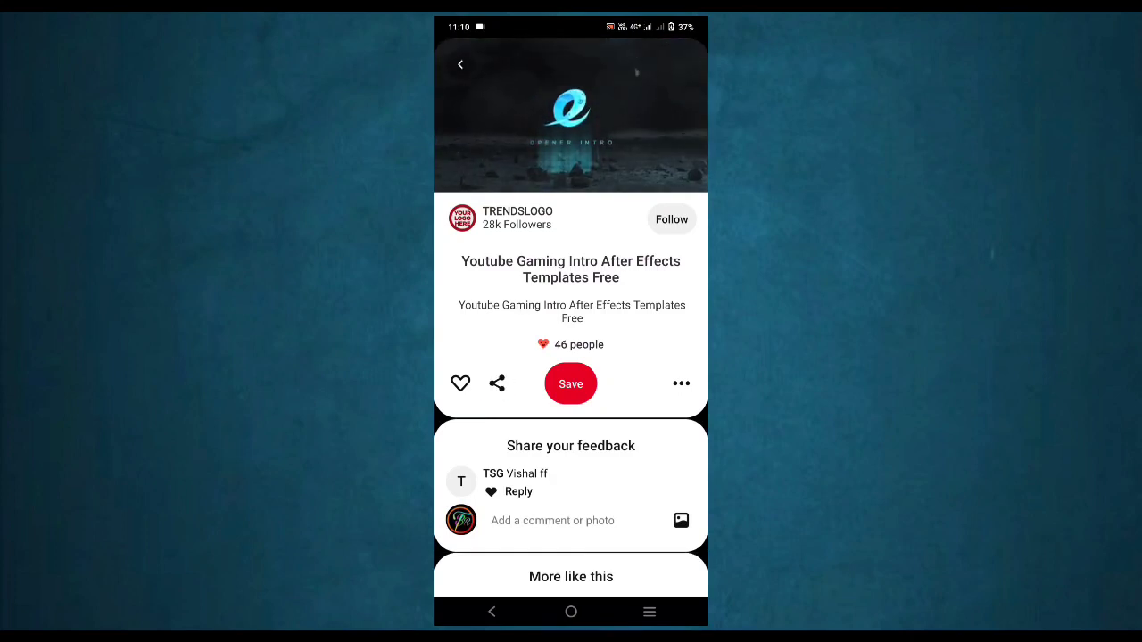
{"action": "left_click", "coordinate": [492, 612]}
{"action": "scroll", "coordinate": [571, 339], "scroll_direction": "down", "scroll_amount": 3}
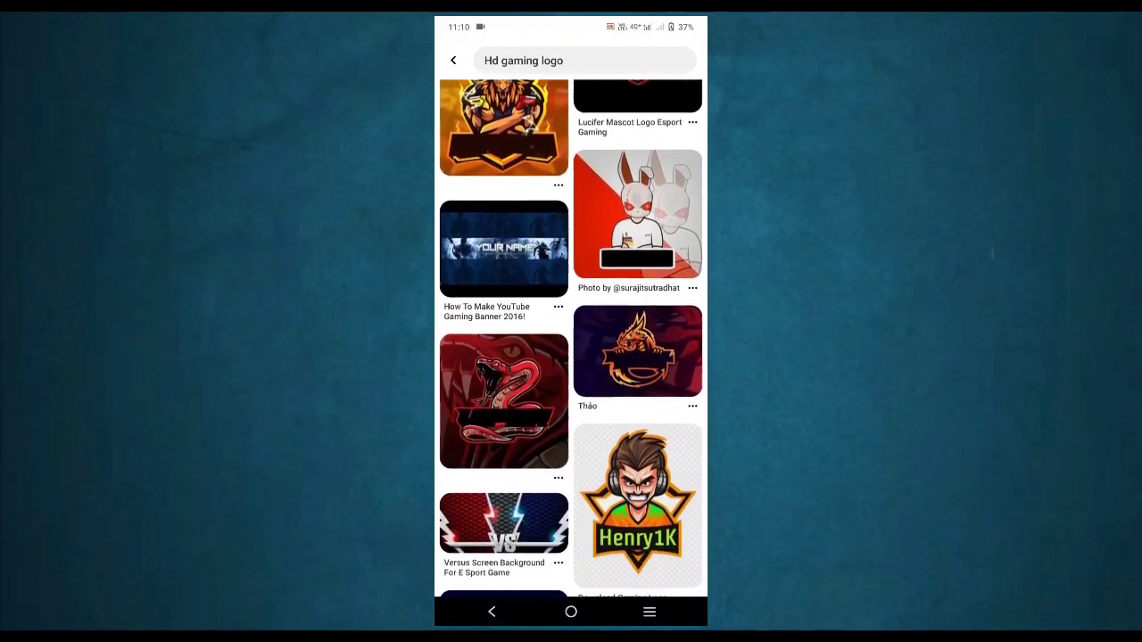
{"action": "scroll", "coordinate": [571, 339], "scroll_direction": "down", "scroll_amount": 10}
{"action": "scroll", "coordinate": [571, 339], "scroll_direction": "down", "scroll_amount": 1}
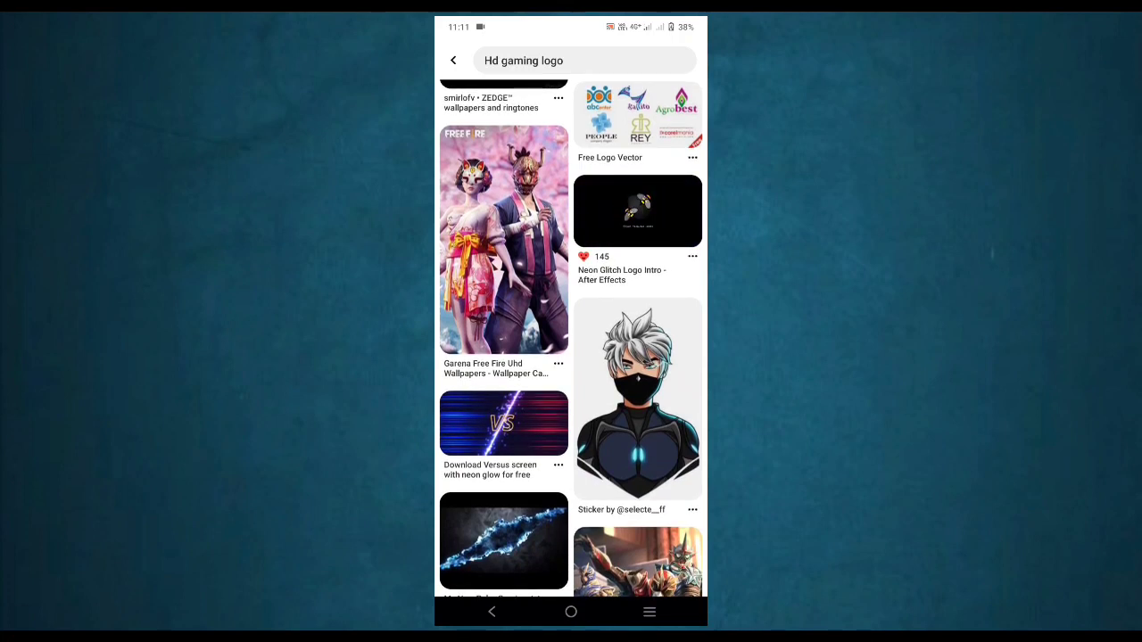
Step: Copy the link of the Neon Glitch Logo Intro pin and leave Pinterest
{"action": "left_click", "coordinate": [638, 211]}
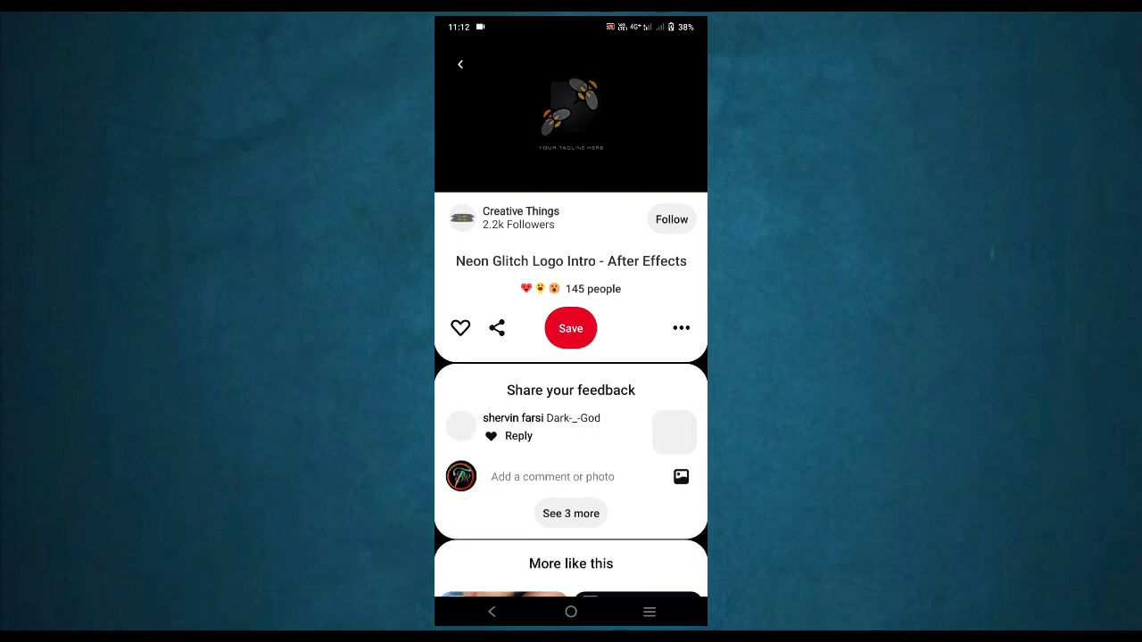
{"action": "left_click", "coordinate": [680, 328]}
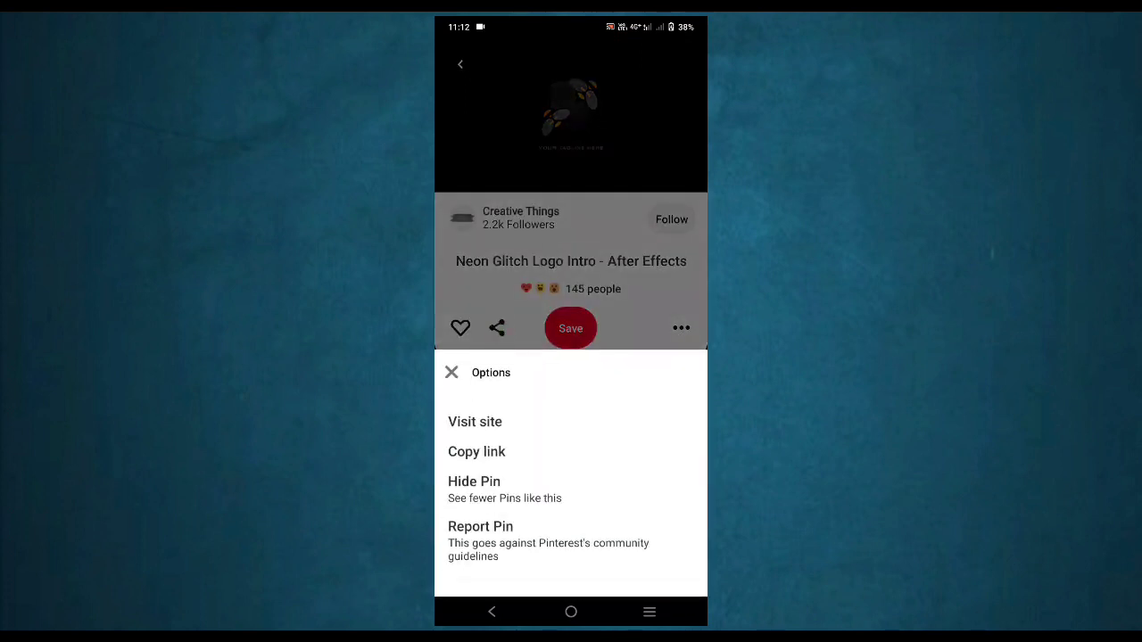
{"action": "left_click", "coordinate": [476, 452]}
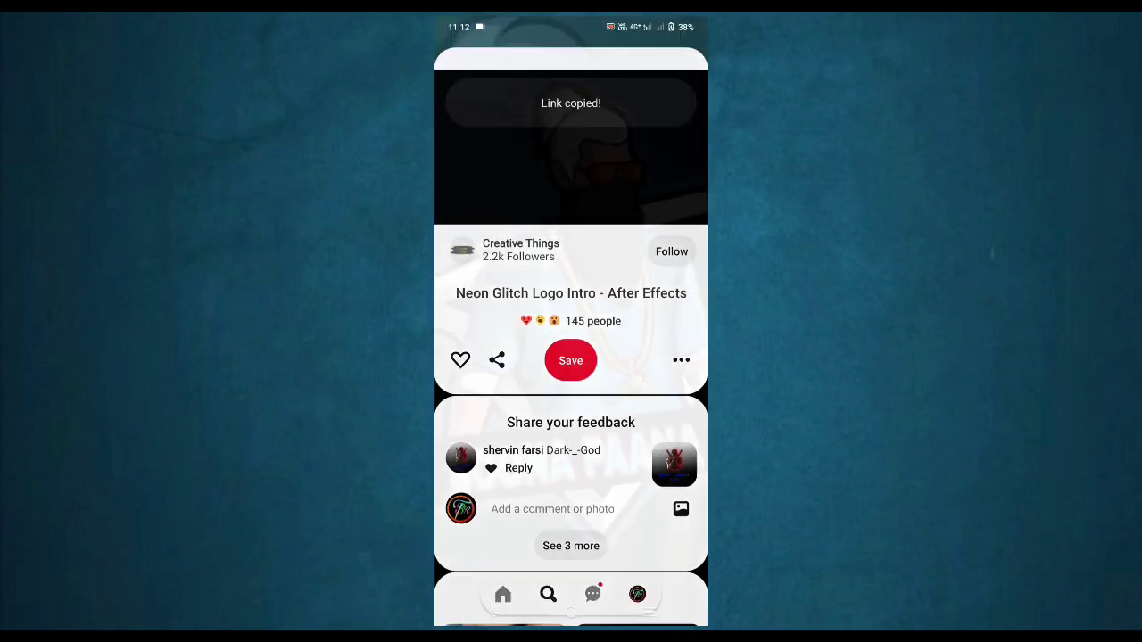
{"action": "key", "text": "super"}
{"action": "left_click_drag", "start_coordinate": [464, 357], "coordinate": [687, 356]}
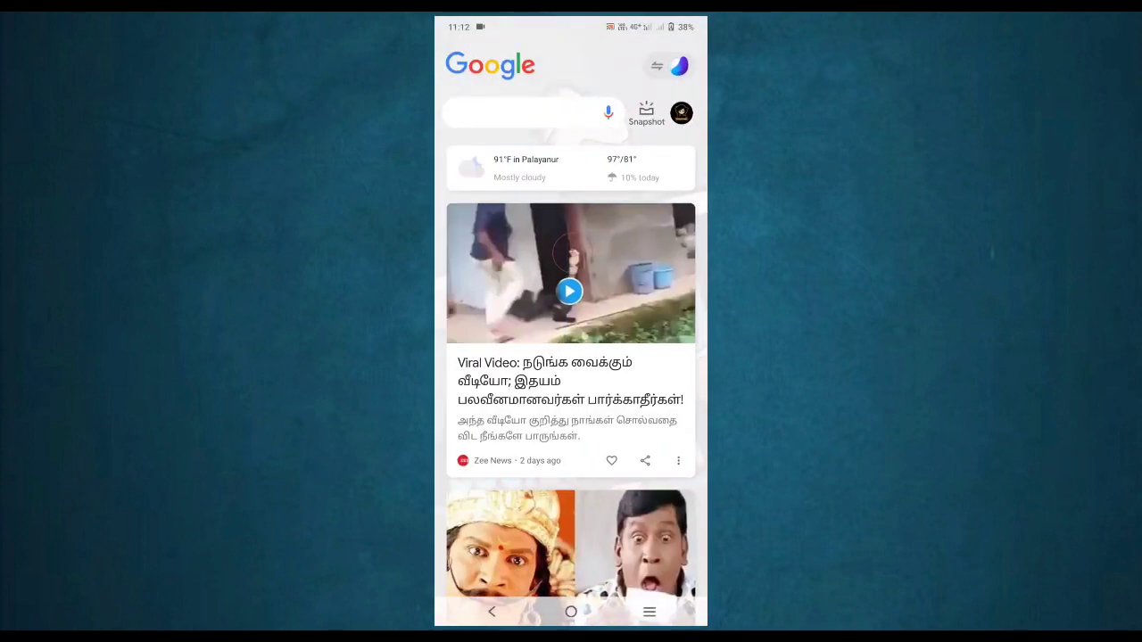
Step: Google 'pinterest video downloader' and open the pinterestvideodownloader.com result
{"action": "left_click", "coordinate": [526, 113]}
{"action": "type", "text": "pr"}
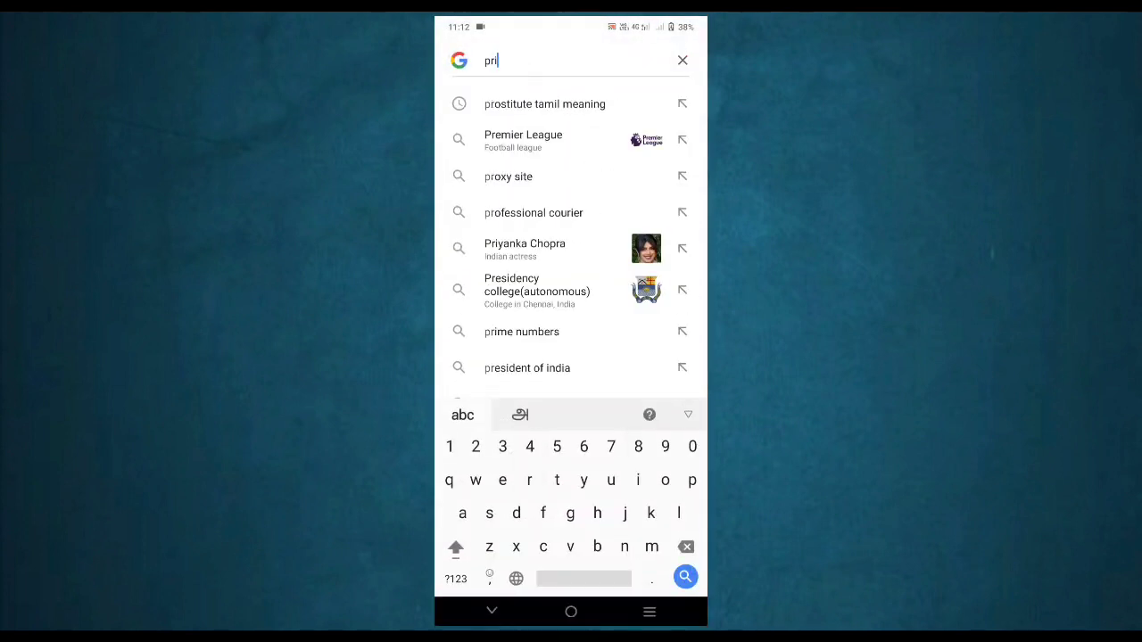
{"action": "type", "text": "interest"}
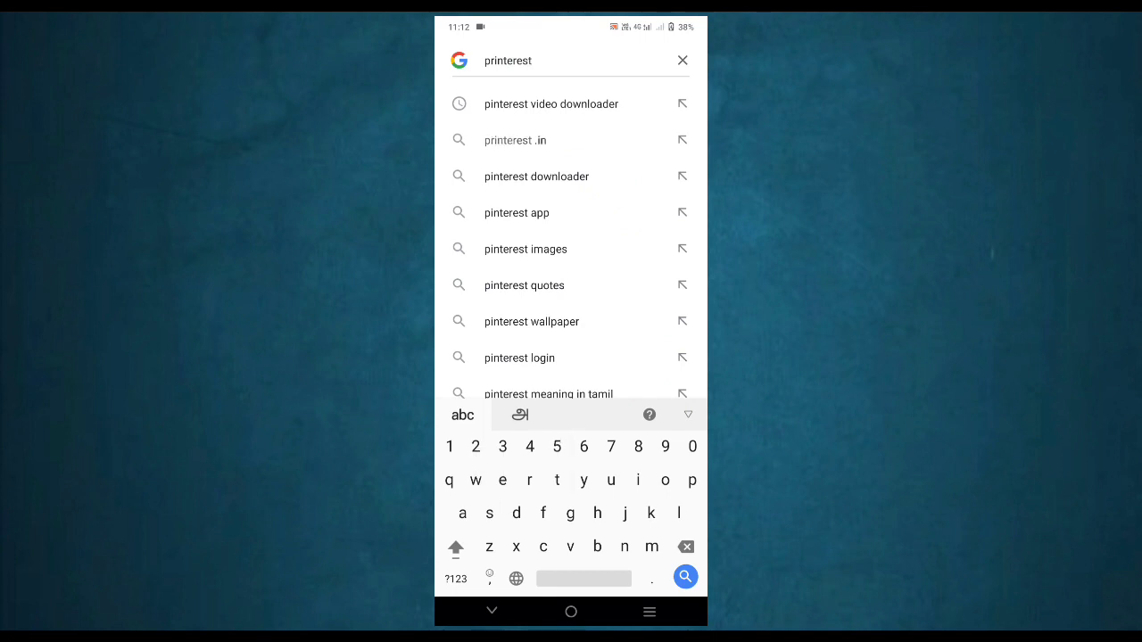
{"action": "left_click", "coordinate": [551, 103]}
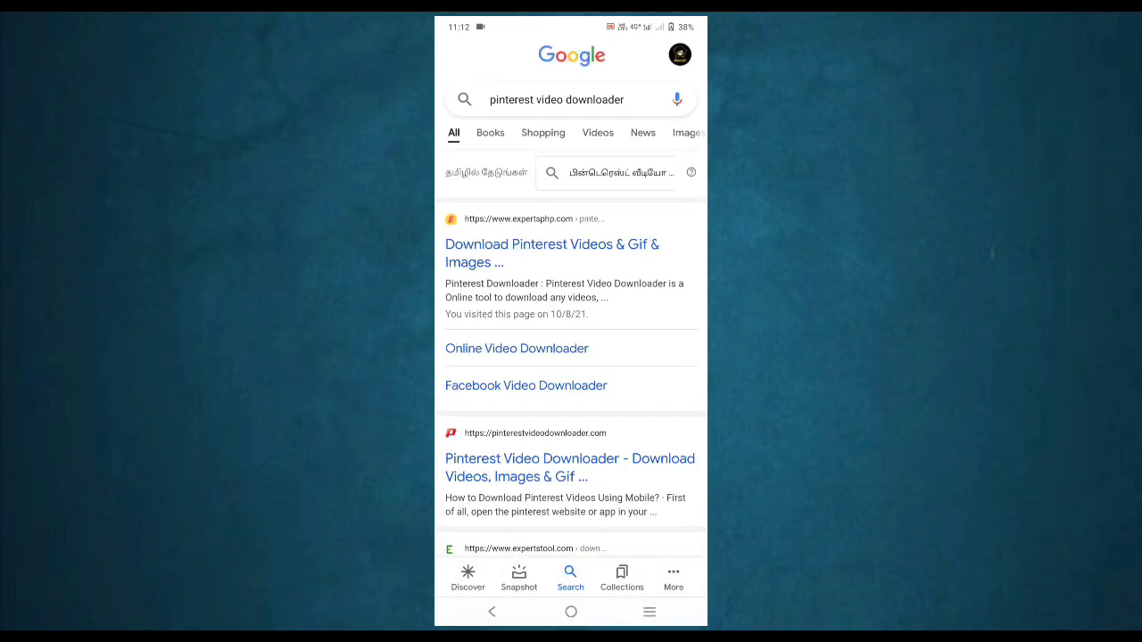
{"action": "left_click", "coordinate": [569, 467]}
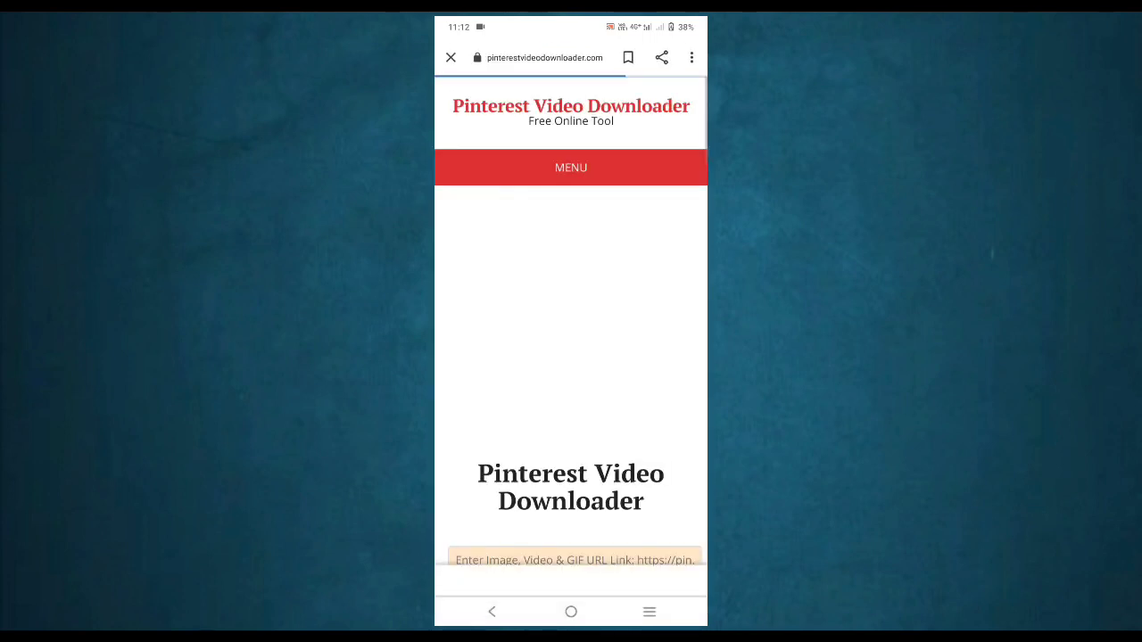
Step: Paste the copied pin link into the downloader and fetch its video
{"action": "scroll", "coordinate": [571, 357], "scroll_direction": "down", "scroll_amount": 2}
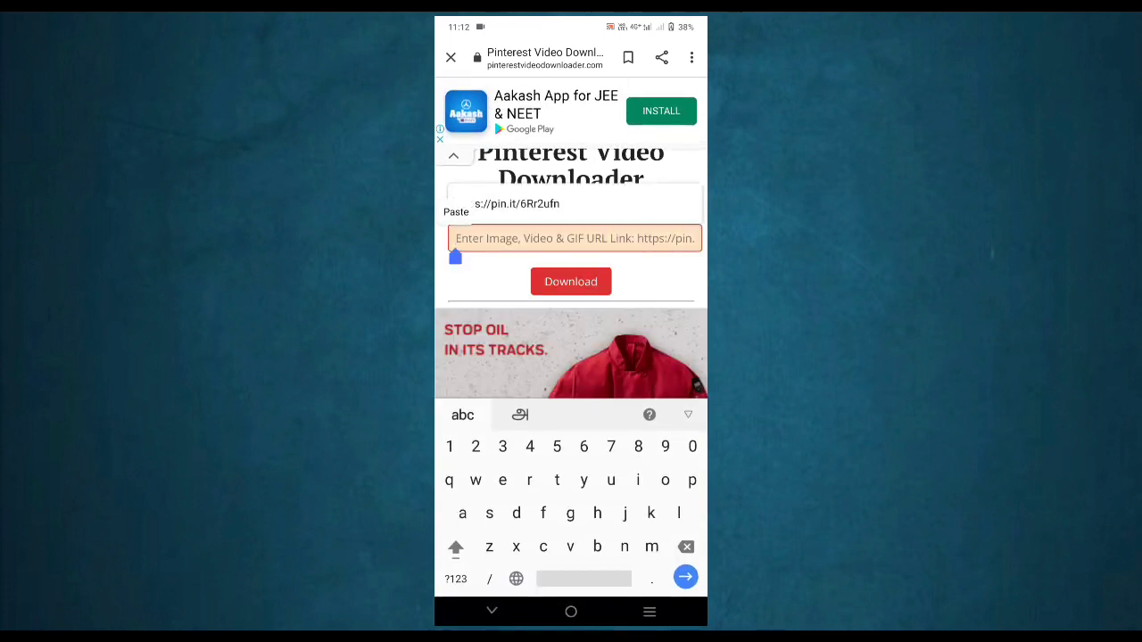
{"action": "left_click", "coordinate": [456, 212]}
{"action": "left_click", "coordinate": [571, 281]}
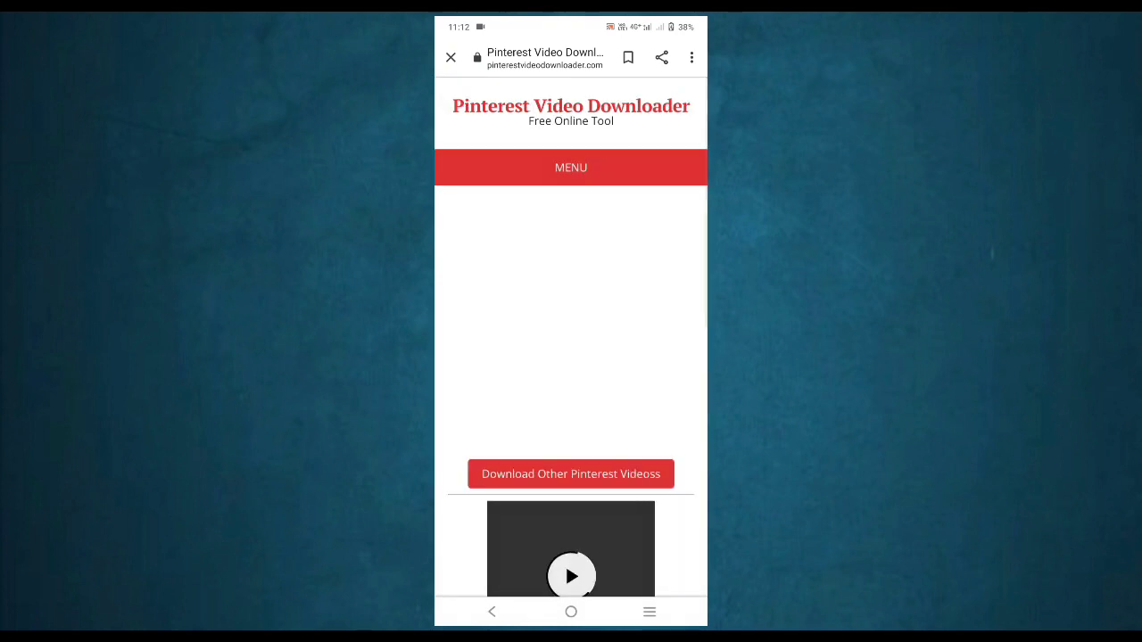
Step: Download the fiery video to the phone and clear the completion notification
{"action": "scroll", "coordinate": [571, 357], "scroll_direction": "down", "scroll_amount": 2}
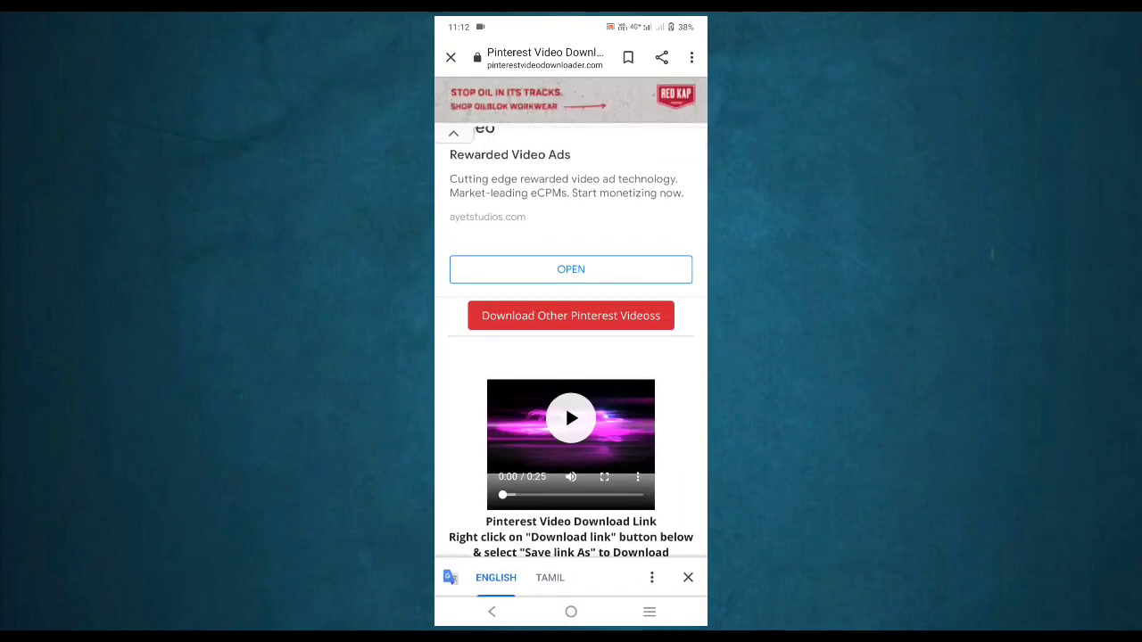
{"action": "left_click", "coordinate": [638, 476]}
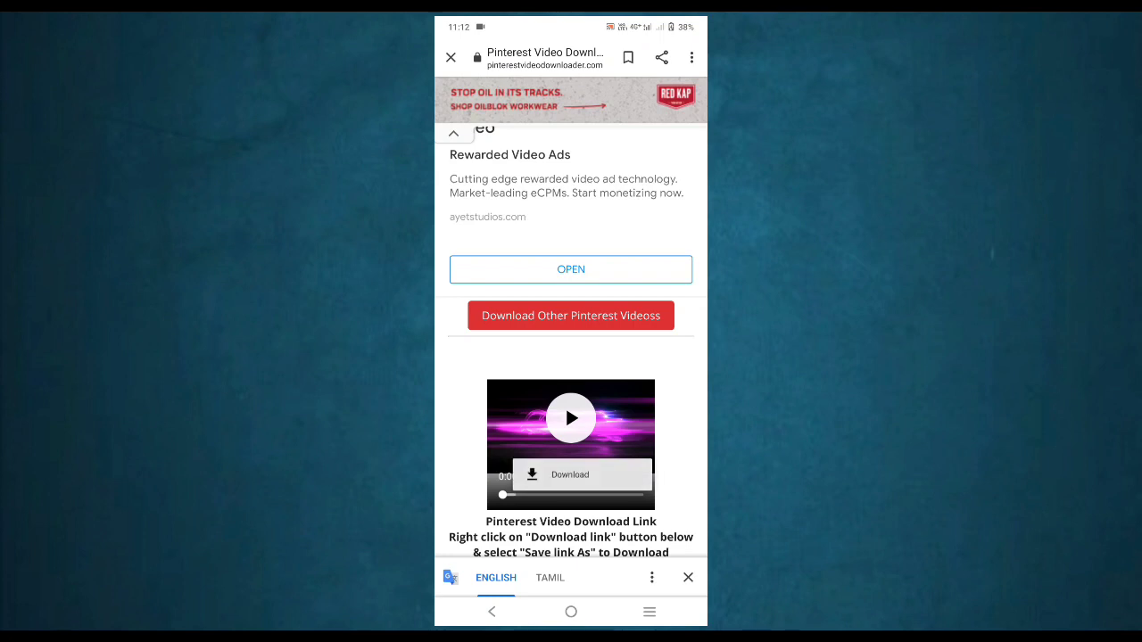
{"action": "left_click", "coordinate": [570, 474]}
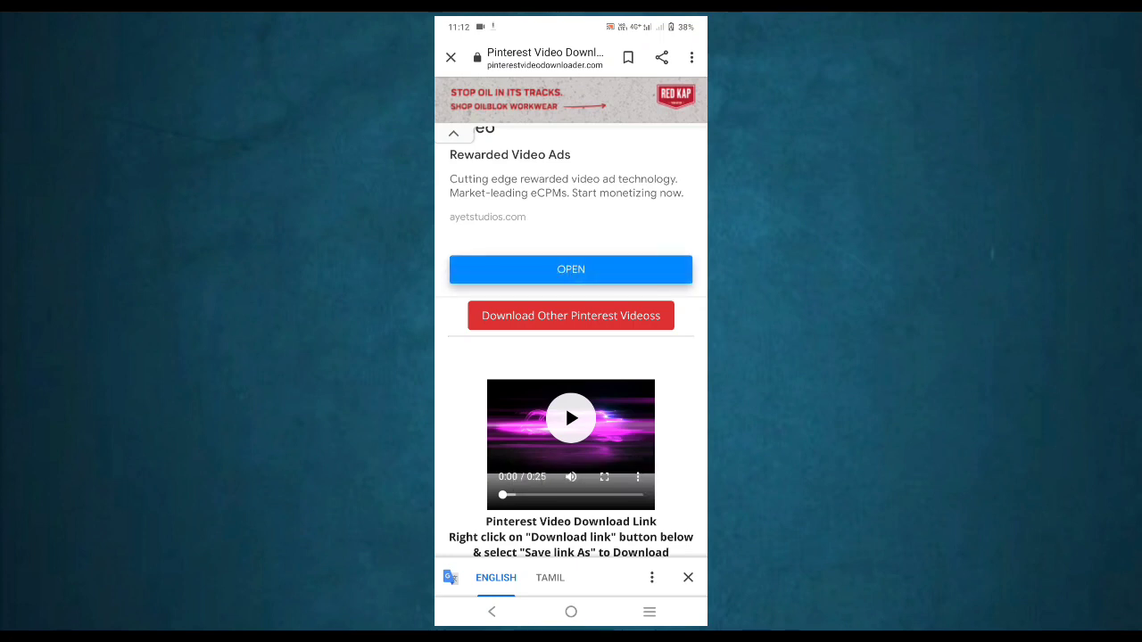
{"action": "left_click_drag", "start_coordinate": [571, 22], "coordinate": [571, 402]}
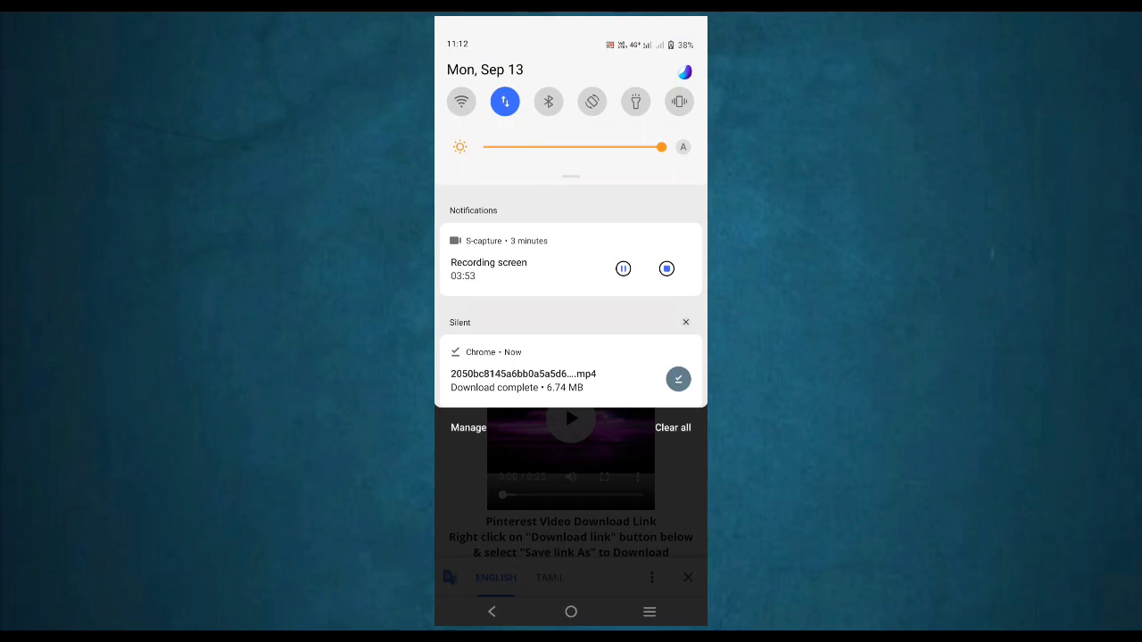
{"action": "left_click_drag", "start_coordinate": [500, 374], "coordinate": [705, 375]}
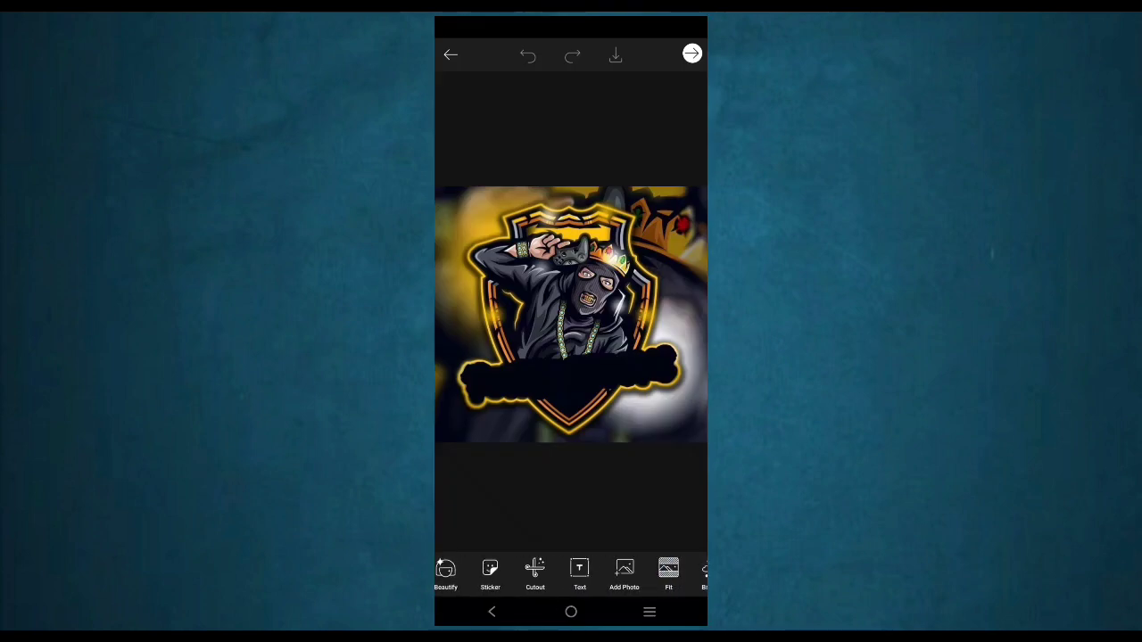
Step: Place the text 'GAMING MIND FF' over the hooded logo image
{"action": "left_click", "coordinate": [578, 575]}
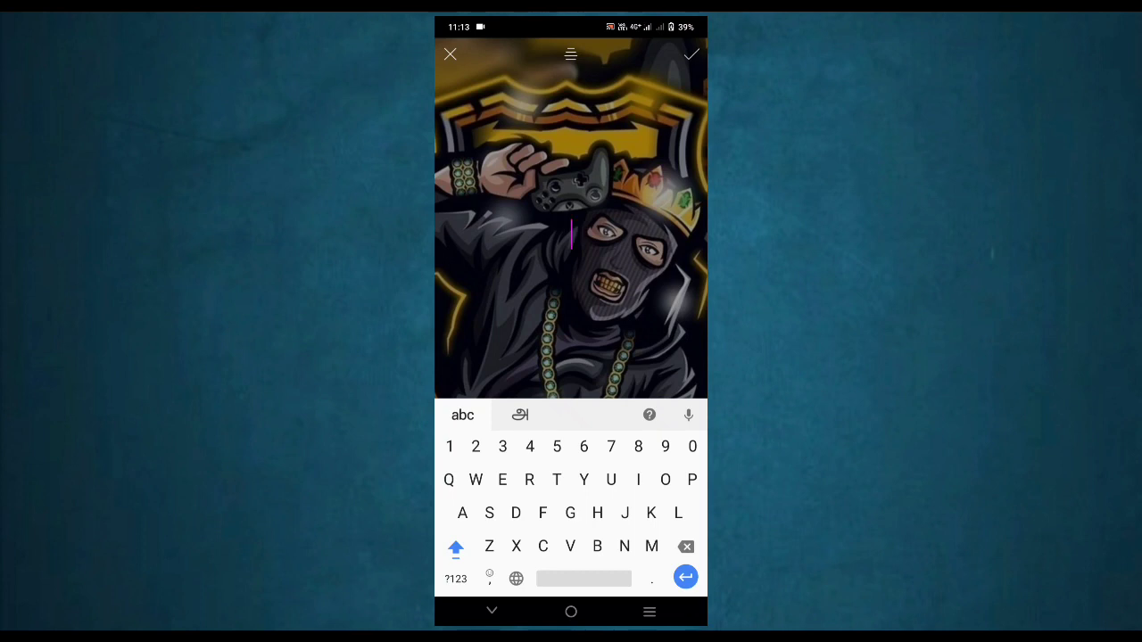
{"action": "type", "text": "GAMI"}
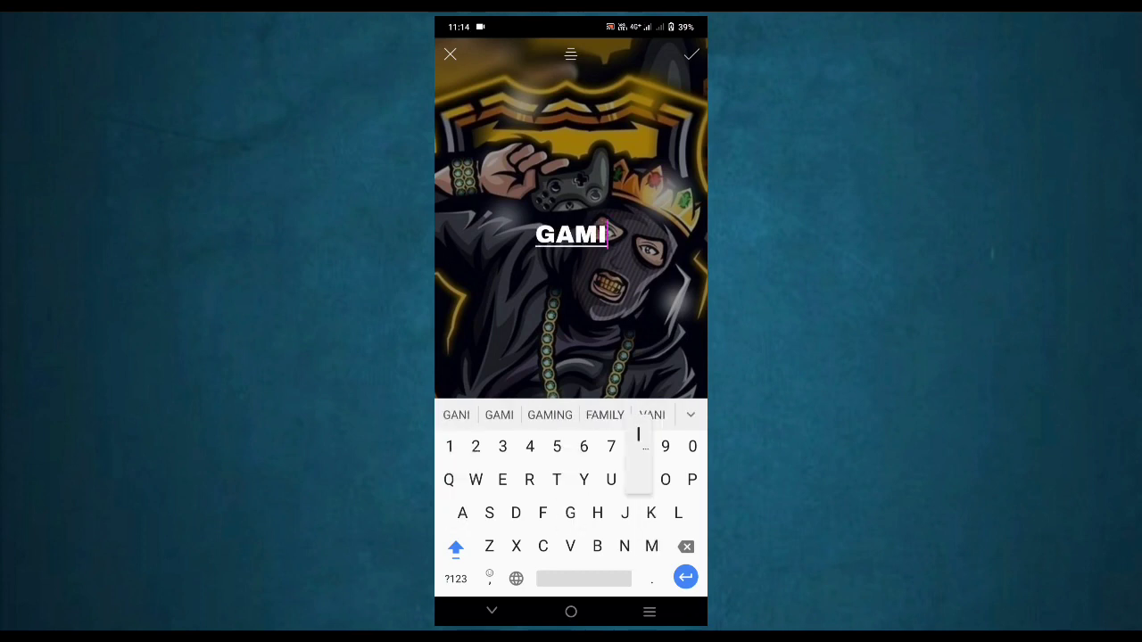
{"action": "type", "text": "NG MI"}
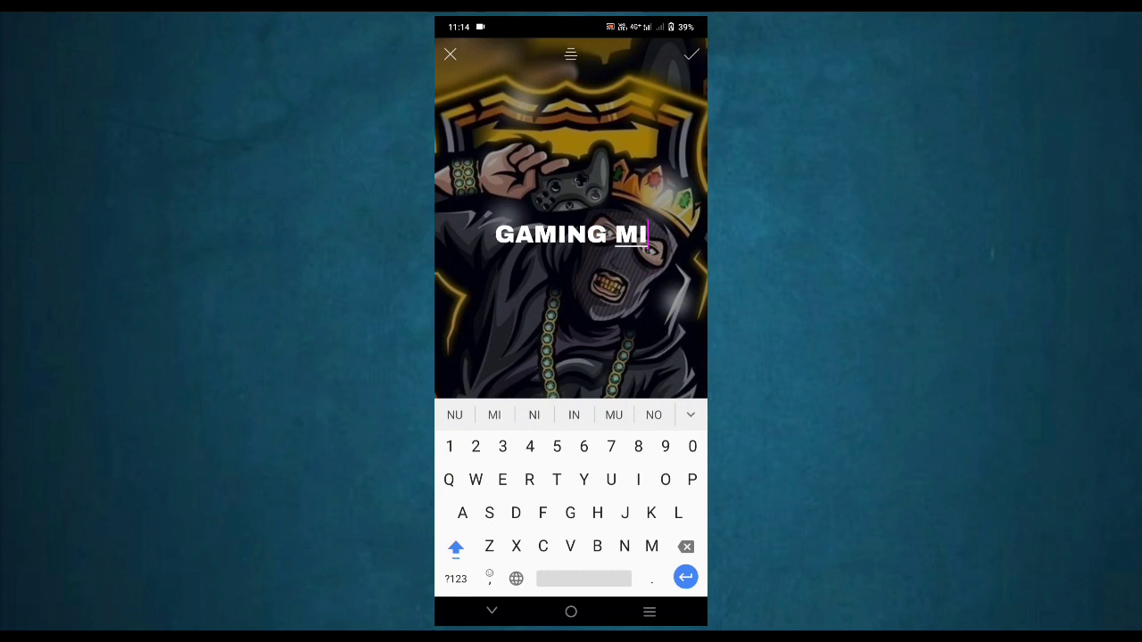
{"action": "type", "text": "ND "}
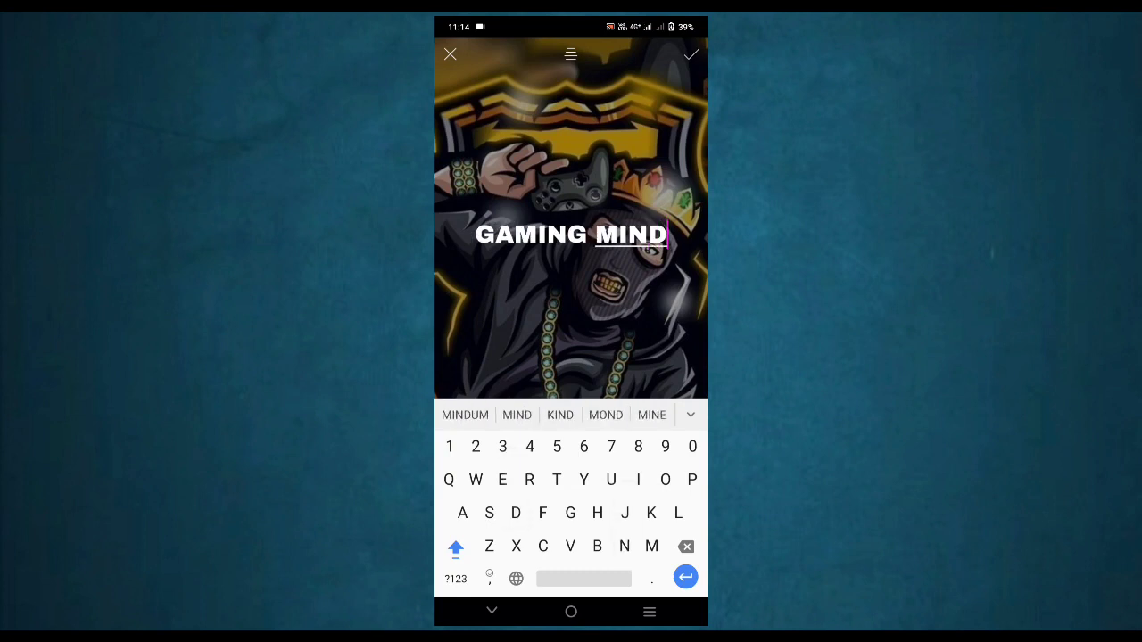
{"action": "type", "text": "FF"}
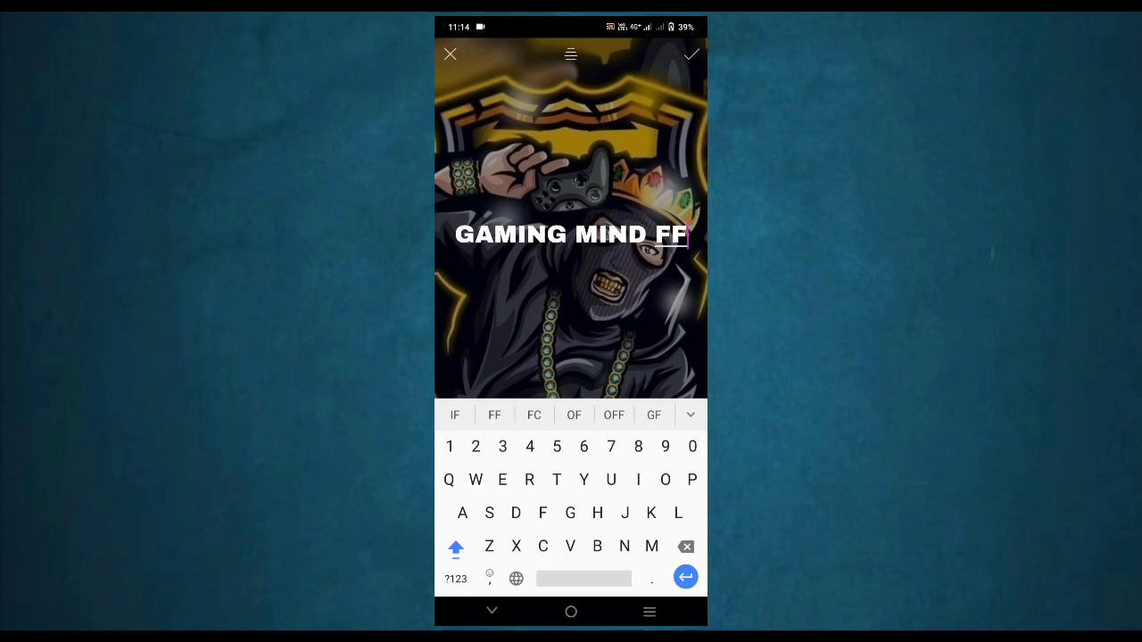
{"action": "left_click", "coordinate": [691, 55]}
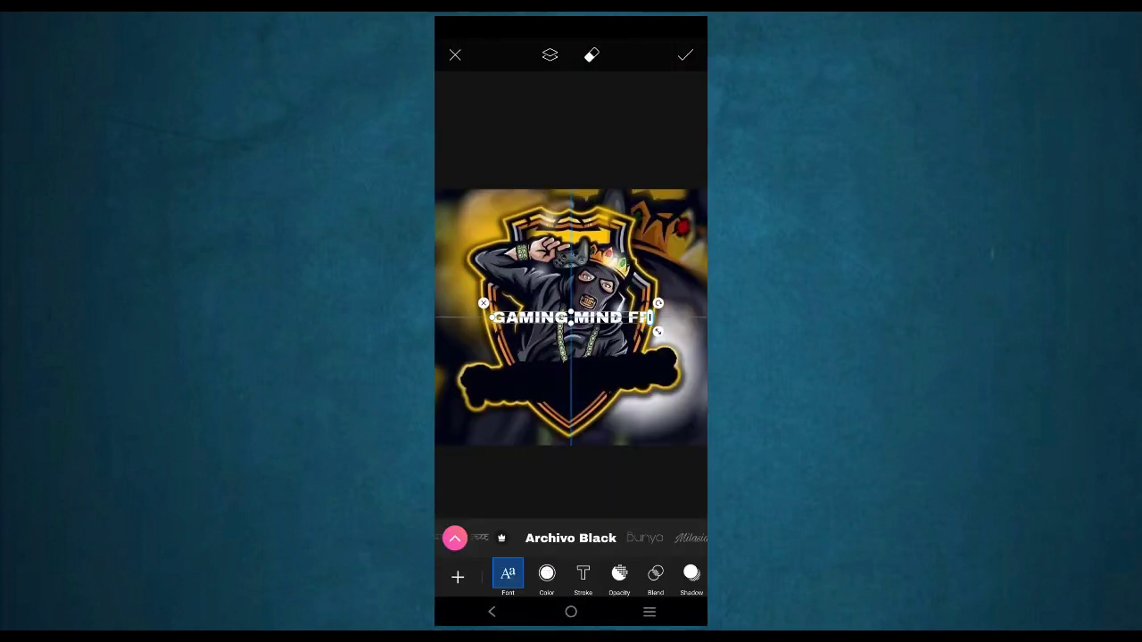
Step: Enlarge the GAMING MIND FF text to fill the black banner
{"action": "left_click_drag", "start_coordinate": [628, 329], "coordinate": [669, 333]}
{"action": "left_click_drag", "start_coordinate": [571, 321], "coordinate": [571, 386]}
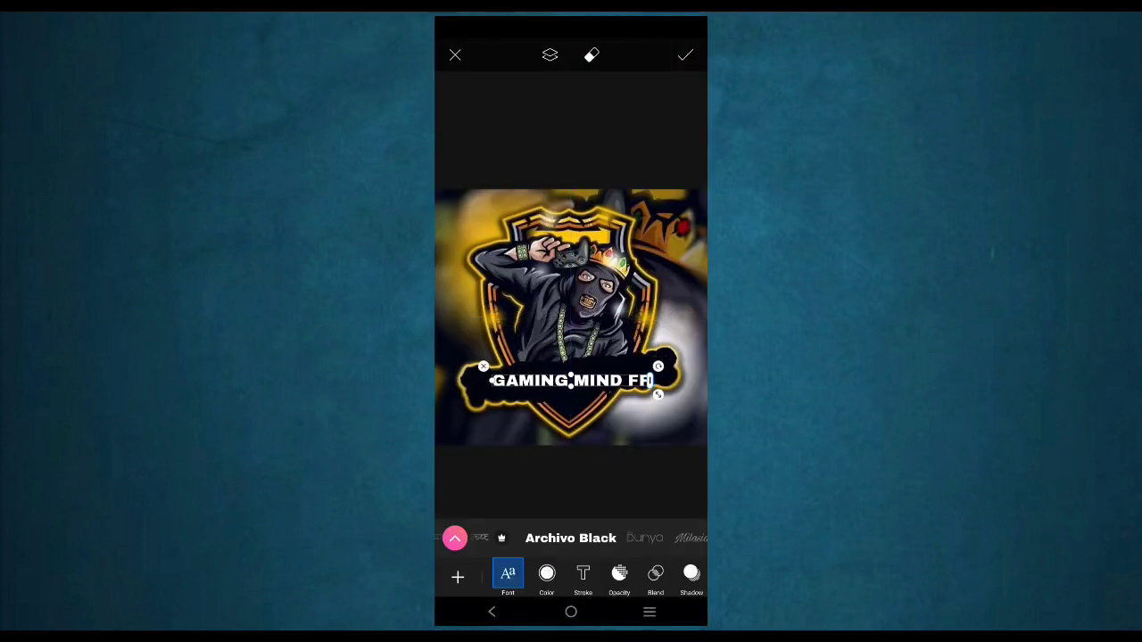
{"action": "mouse_move", "coordinate": [657, 395]}
{"action": "left_mouse_down"}
{"action": "mouse_move", "coordinate": [644, 450]}
{"action": "mouse_move", "coordinate": [657, 394]}
{"action": "left_mouse_up"}
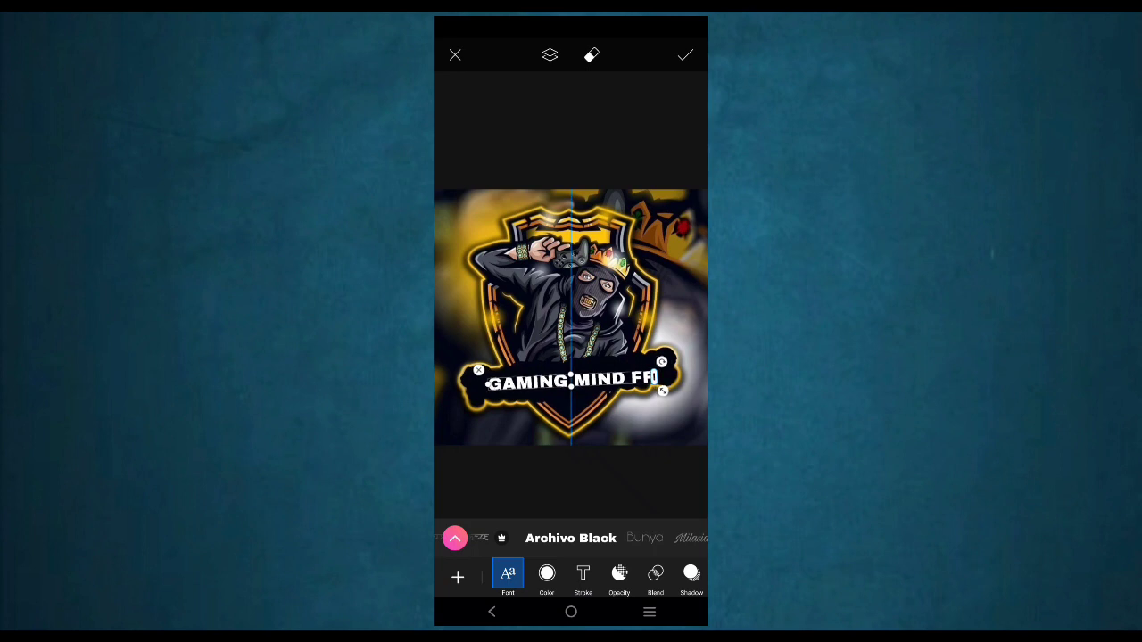
{"action": "left_click_drag", "start_coordinate": [663, 391], "coordinate": [674, 382]}
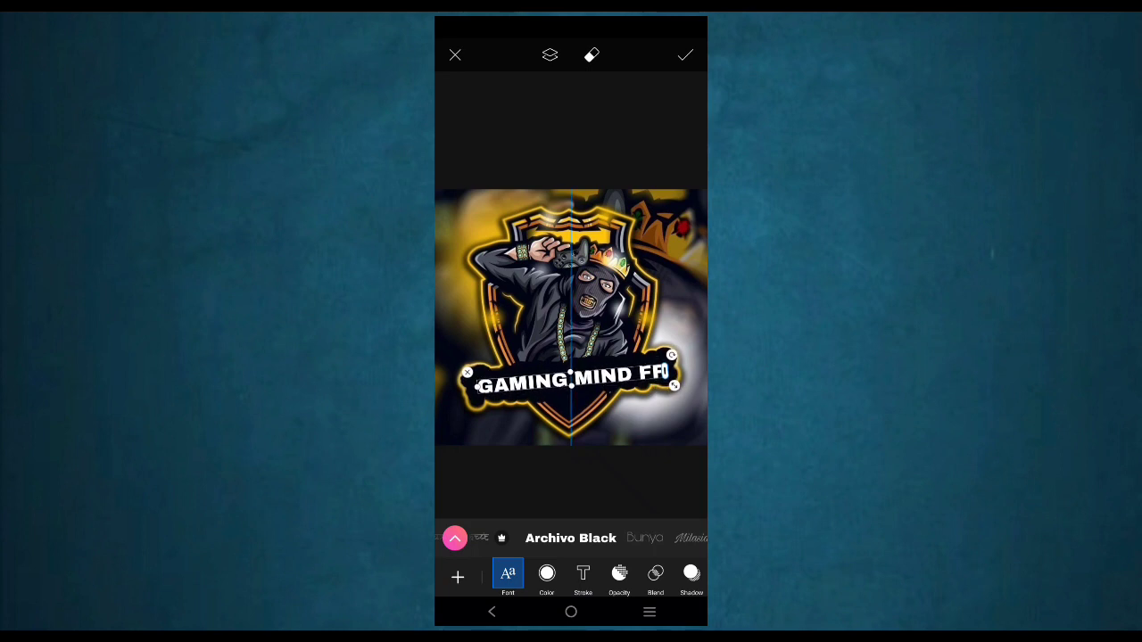
{"action": "left_click_drag", "start_coordinate": [571, 380], "coordinate": [570, 376]}
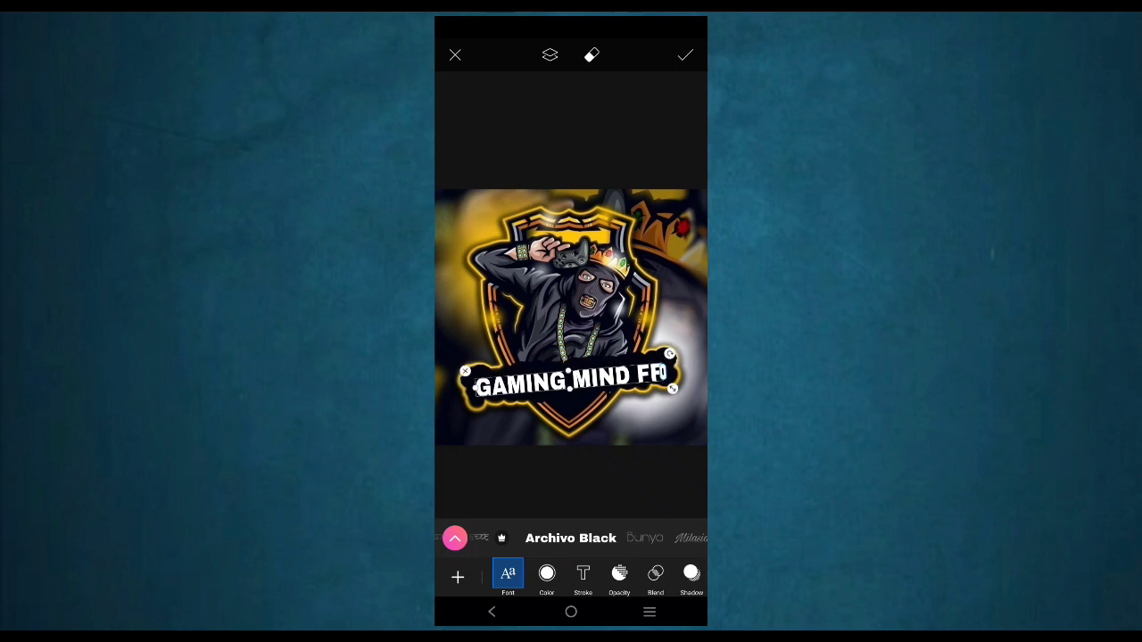
Step: Colour the text teal with a thick red outline and recentre it
{"action": "left_click", "coordinate": [546, 574]}
{"action": "left_click_drag", "start_coordinate": [464, 510], "coordinate": [678, 511]}
{"action": "left_click_drag", "start_coordinate": [464, 511], "coordinate": [678, 510]}
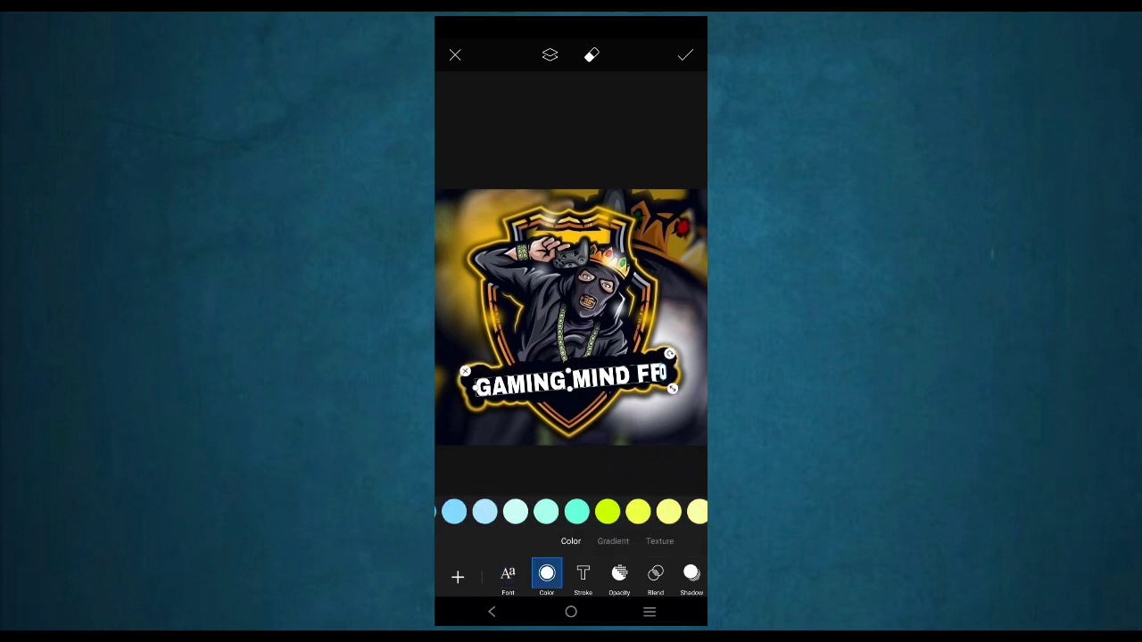
{"action": "left_click", "coordinate": [582, 576]}
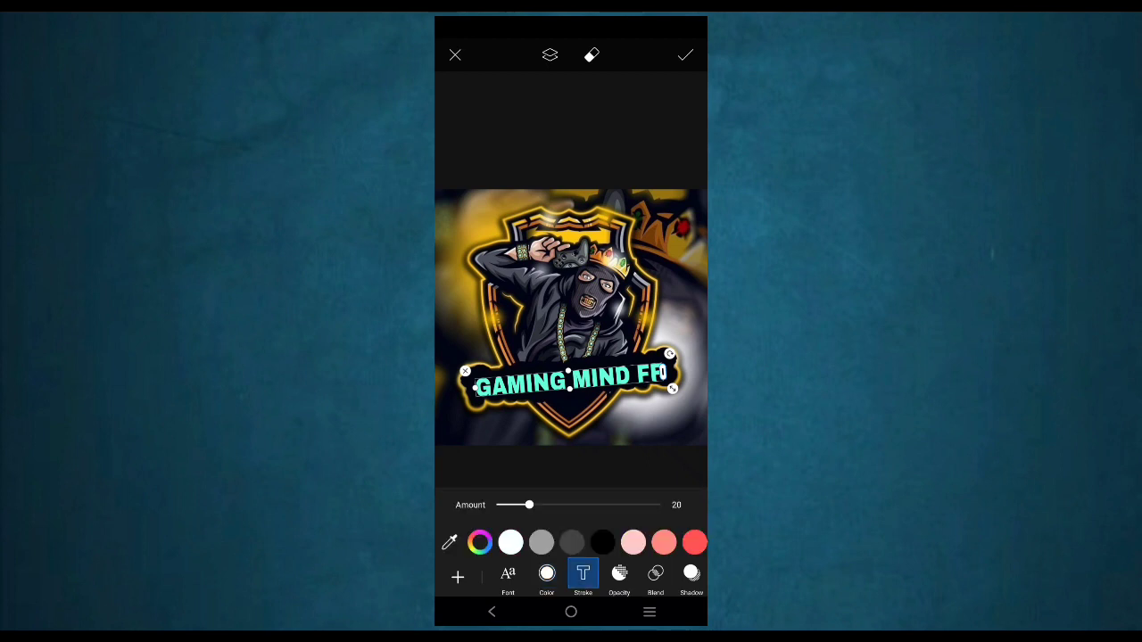
{"action": "left_click_drag", "start_coordinate": [642, 542], "coordinate": [547, 542]}
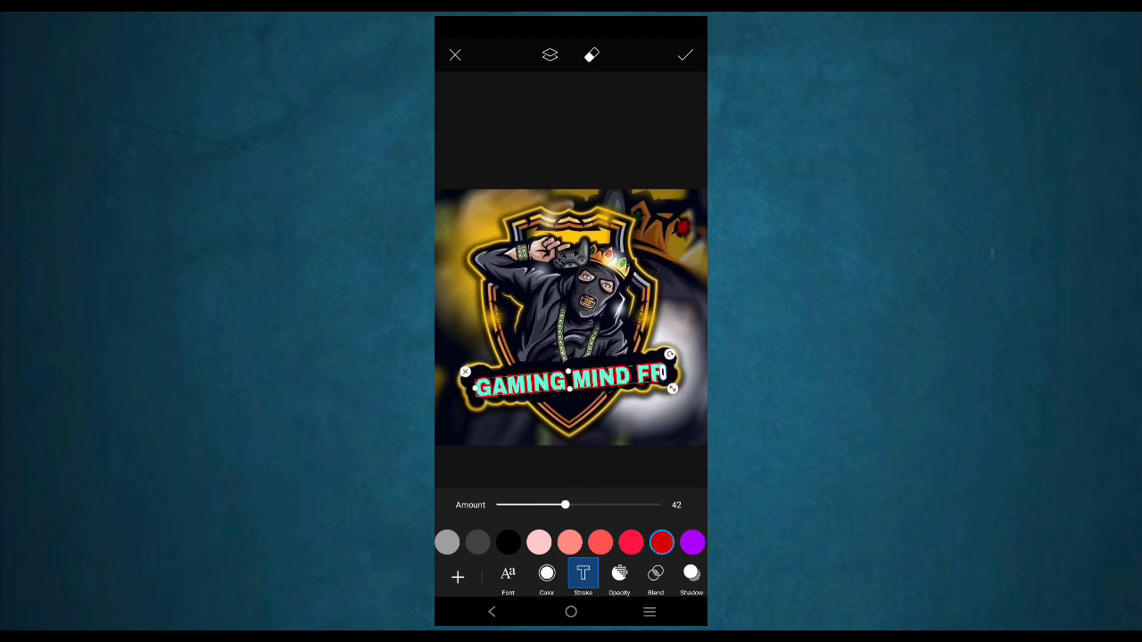
{"action": "left_click_drag", "start_coordinate": [570, 384], "coordinate": [573, 380]}
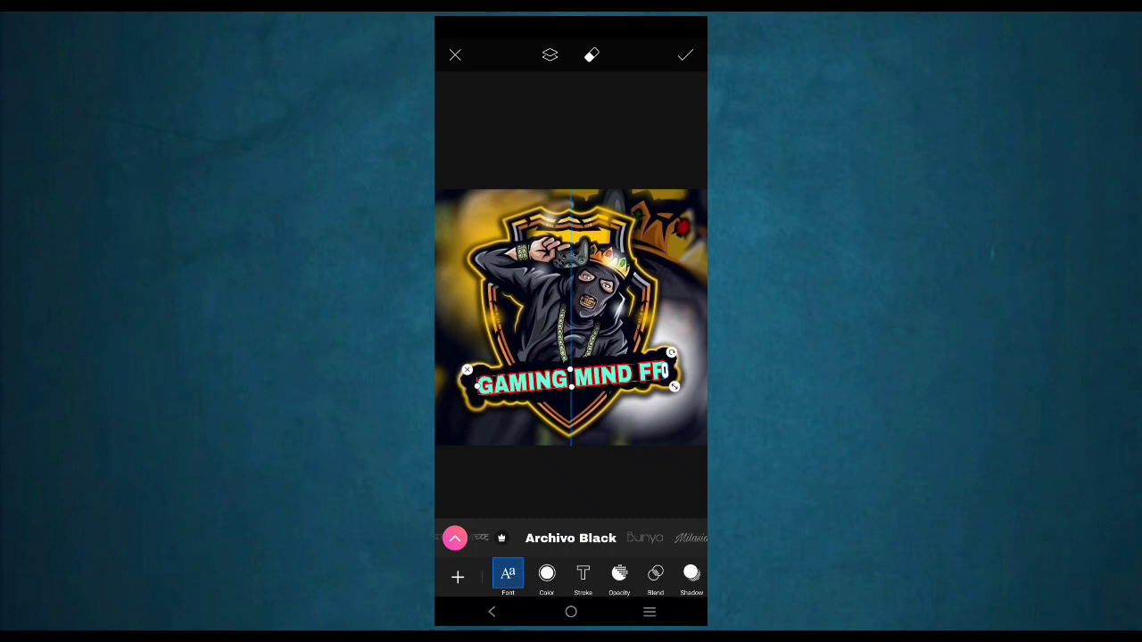
Step: Apply the text and save the GAMING MIND FF logo to the Gallery
{"action": "left_click", "coordinate": [685, 55]}
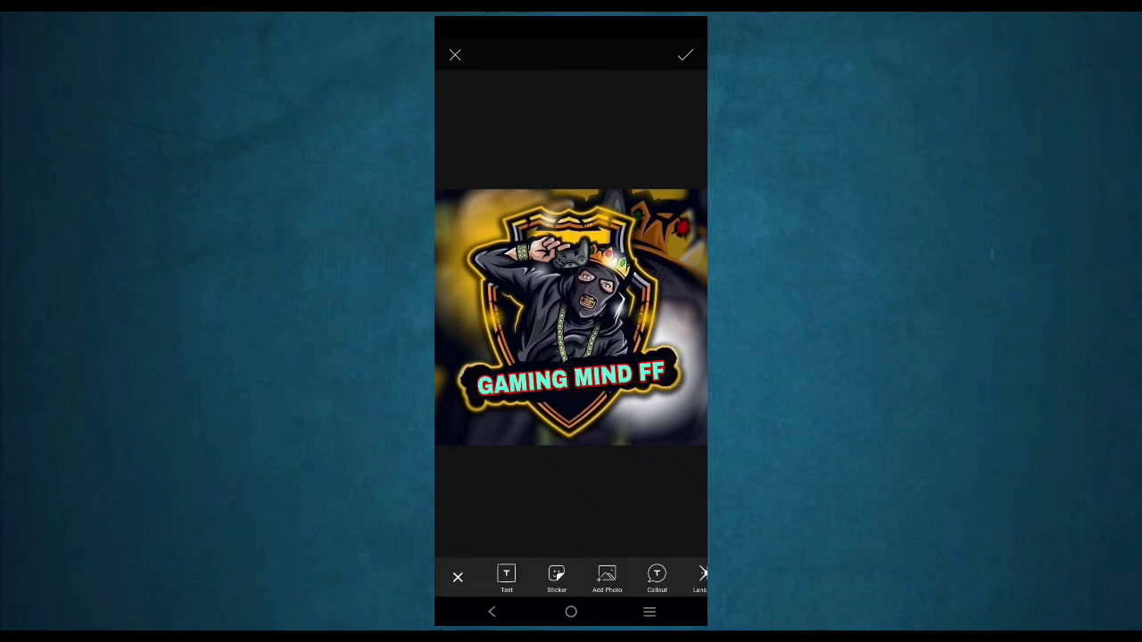
{"action": "left_click", "coordinate": [685, 56]}
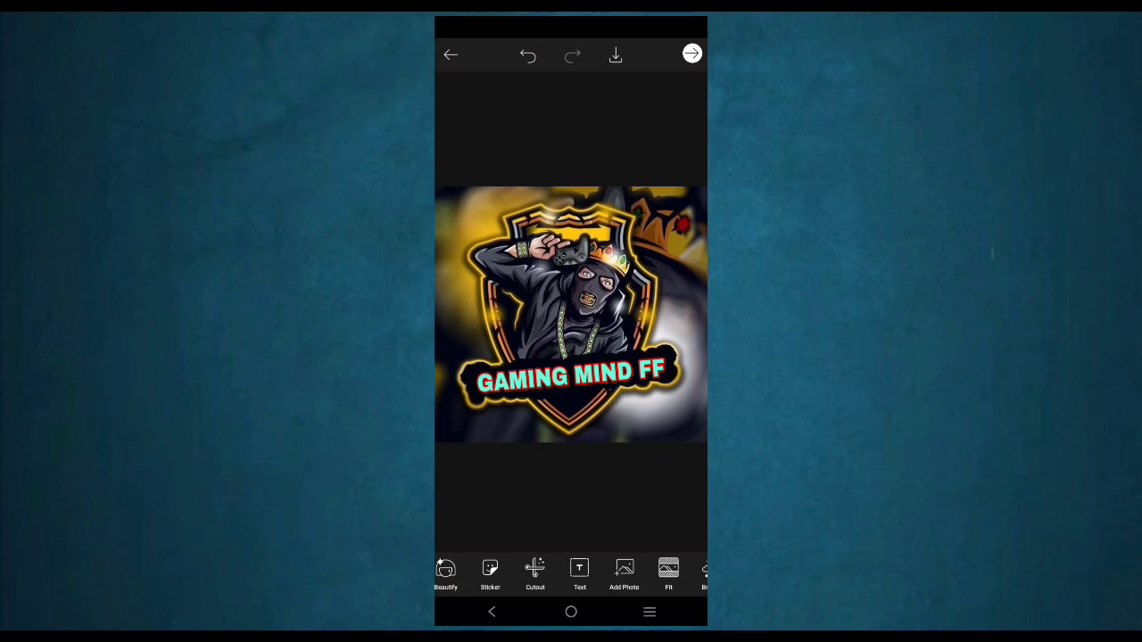
{"action": "left_click", "coordinate": [693, 54]}
{"action": "left_click", "coordinate": [501, 163]}
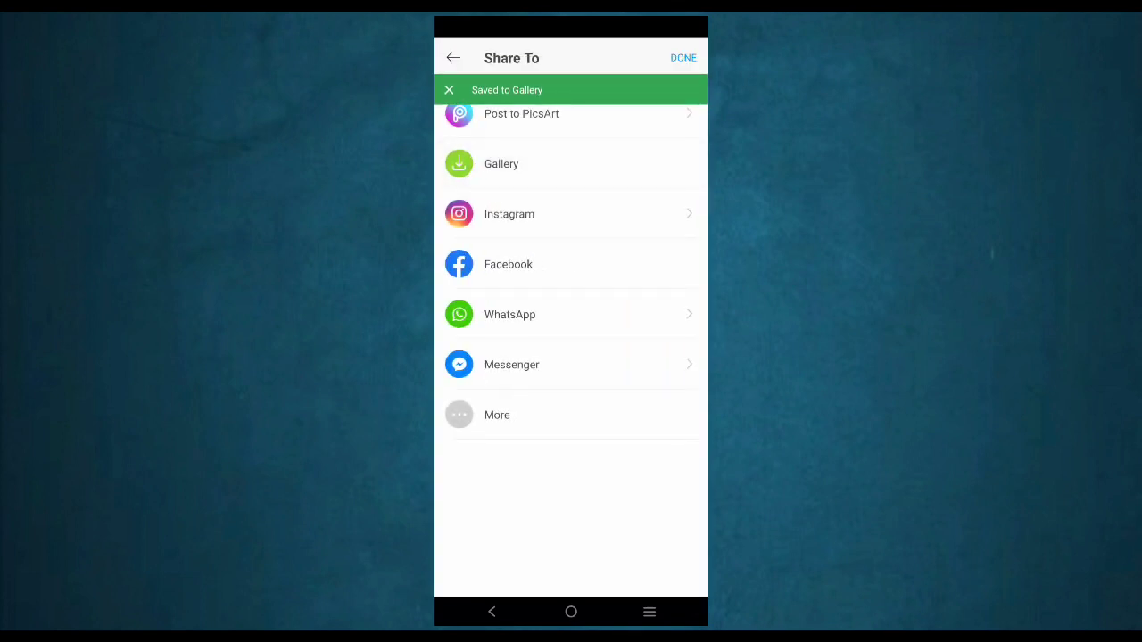
{"action": "left_click", "coordinate": [492, 611]}
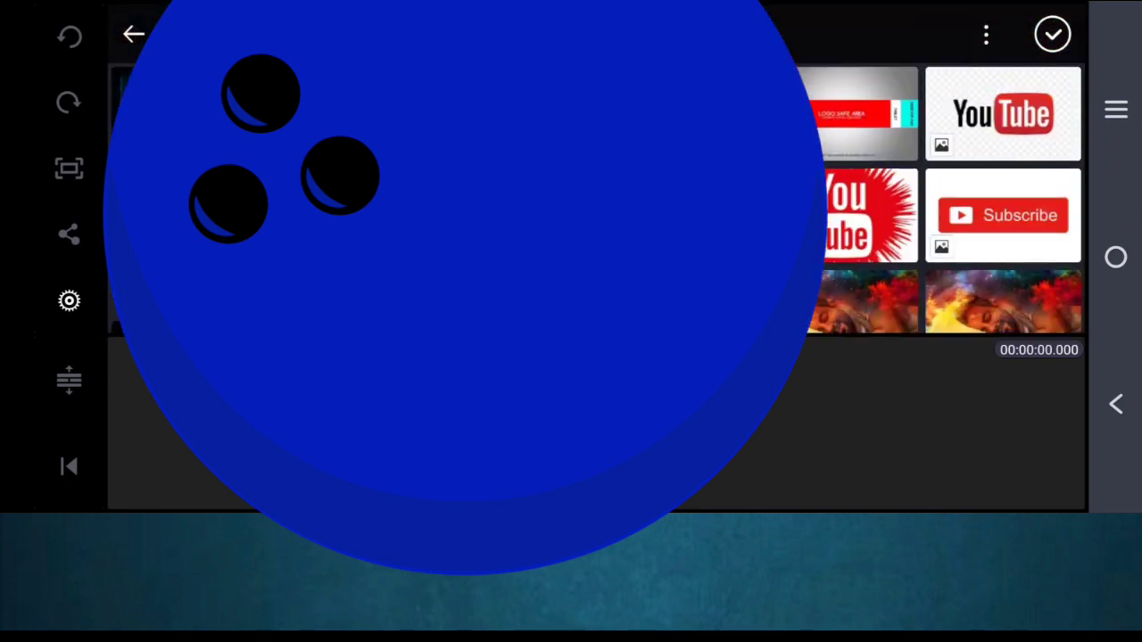
Step: Open the Download folder in KineMaster's media browser and scroll to its top
{"action": "left_click", "coordinate": [1116, 404]}
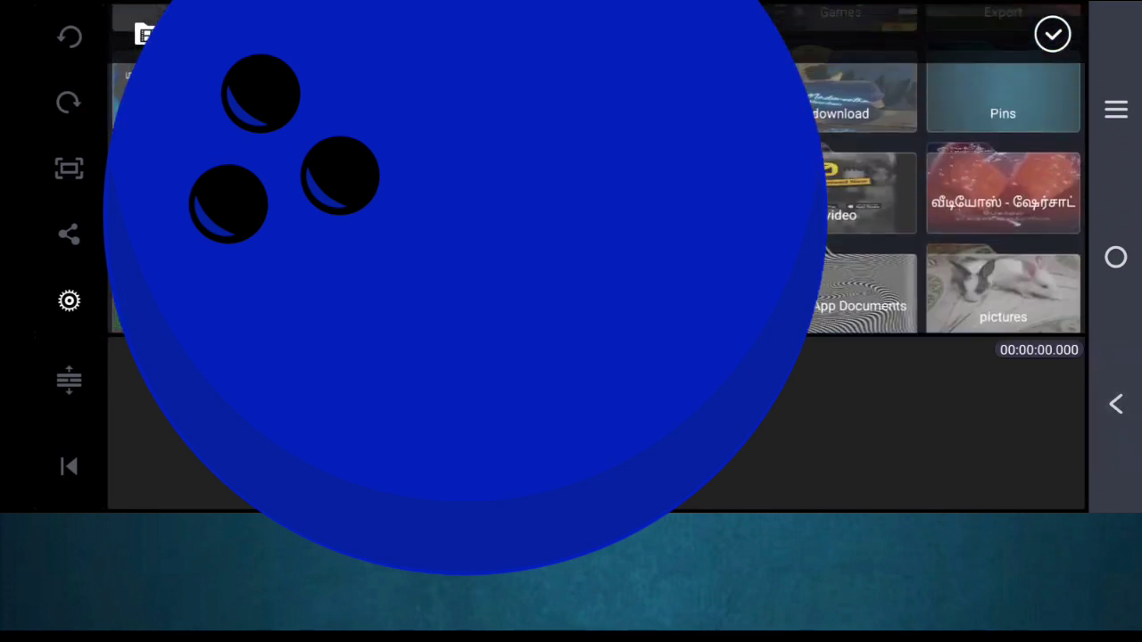
{"action": "left_click", "coordinate": [1002, 90]}
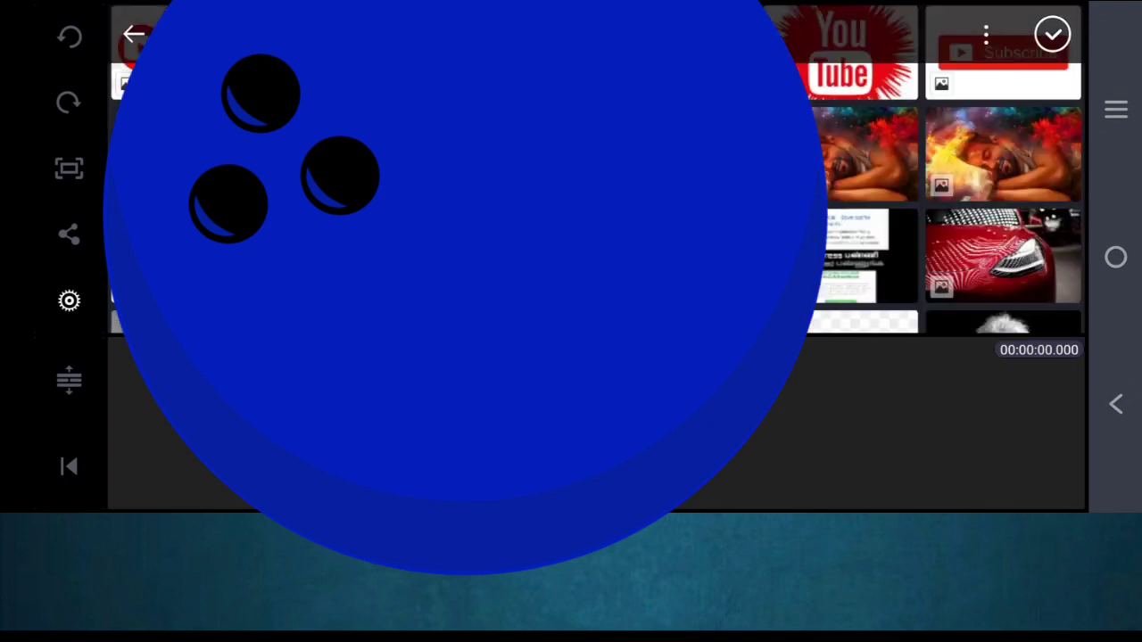
{"action": "scroll", "coordinate": [596, 170], "scroll_direction": "up", "scroll_amount": 5}
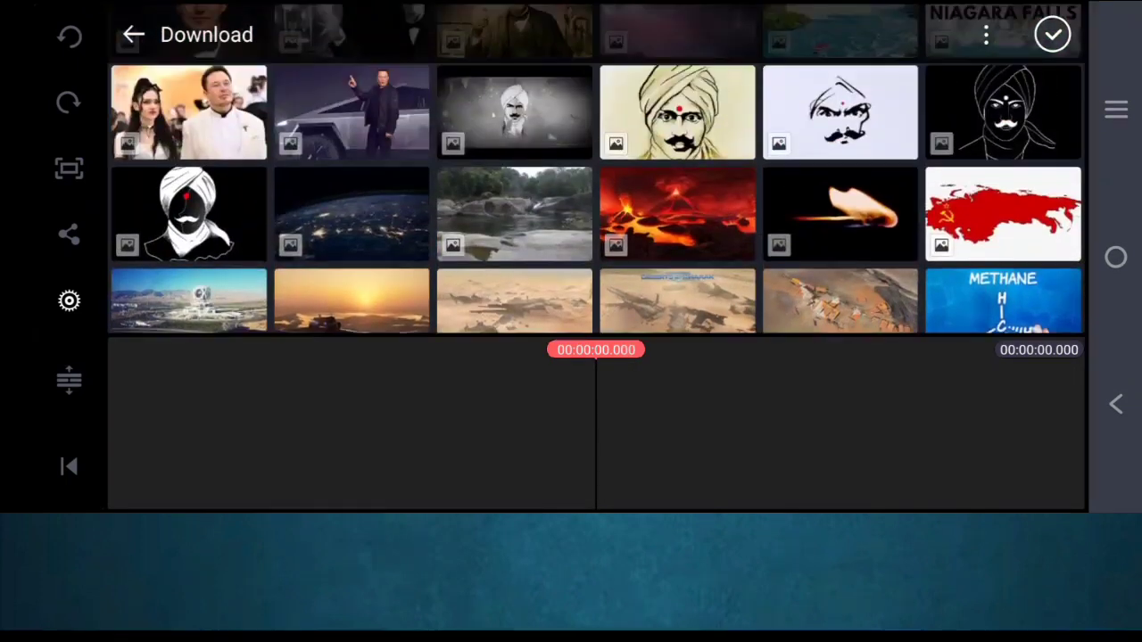
{"action": "scroll", "coordinate": [596, 169], "scroll_direction": "up", "scroll_amount": 3}
{"action": "scroll", "coordinate": [595, 170], "scroll_direction": "up", "scroll_amount": 3}
{"action": "scroll", "coordinate": [596, 169], "scroll_direction": "up", "scroll_amount": 3}
{"action": "scroll", "coordinate": [596, 170], "scroll_direction": "up", "scroll_amount": 3}
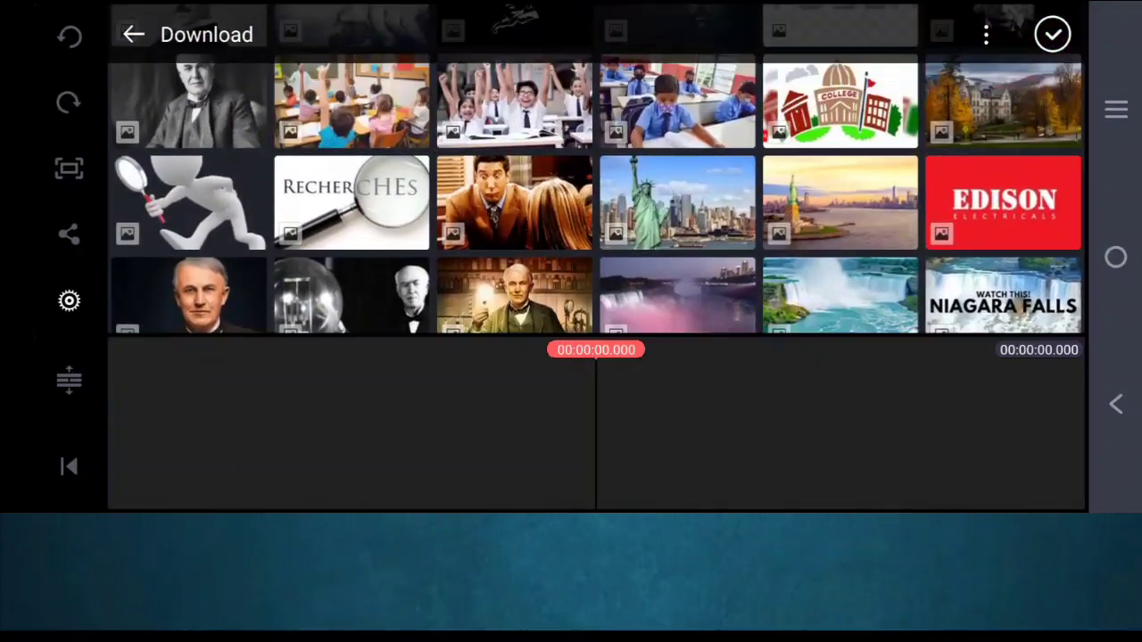
{"action": "scroll", "coordinate": [596, 170], "scroll_direction": "up", "scroll_amount": 3}
{"action": "scroll", "coordinate": [596, 170], "scroll_direction": "up", "scroll_amount": 3}
Step: Add the fiery logo-reveal video to the timeline with Re-encode
{"action": "left_click_drag", "start_coordinate": [517, 44], "coordinate": [521, 329]}
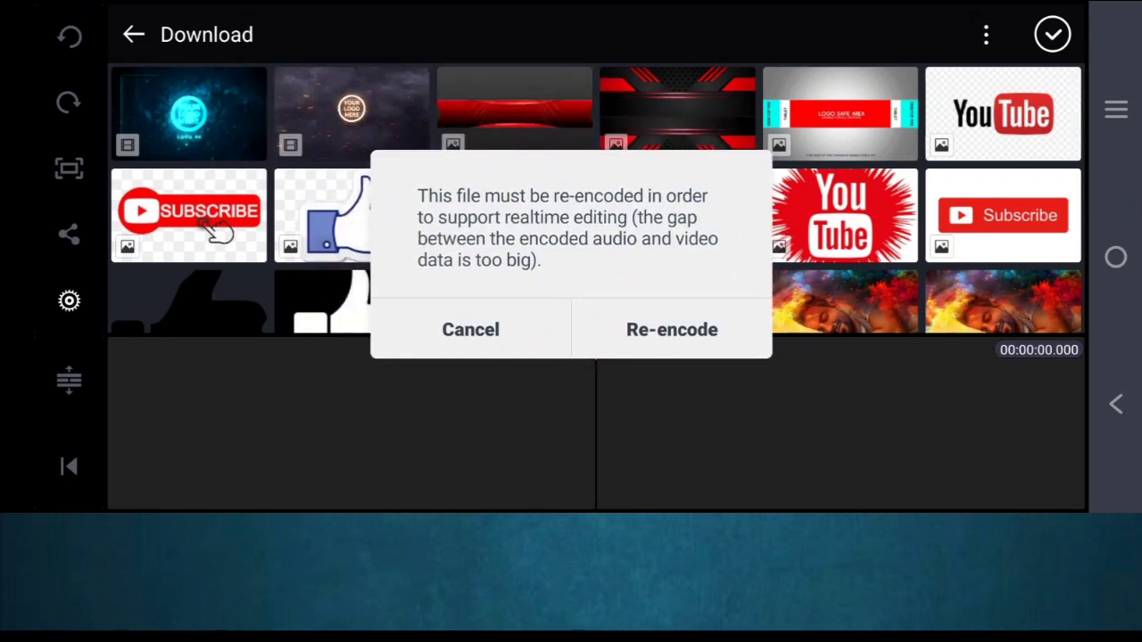
{"action": "left_click", "coordinate": [672, 330]}
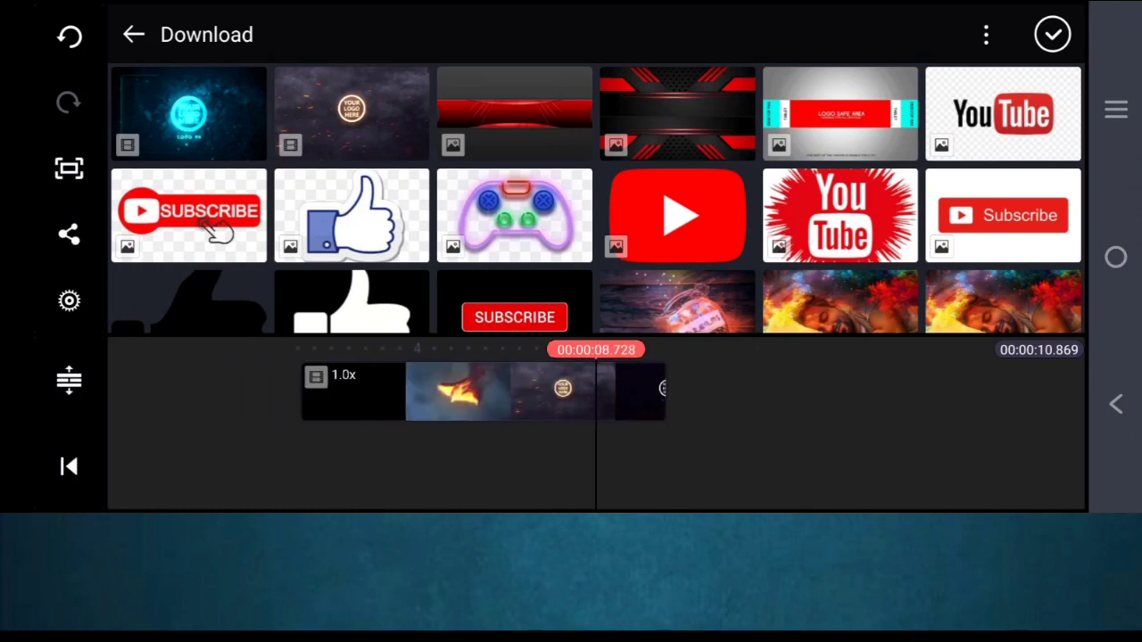
{"action": "left_click", "coordinate": [1051, 34]}
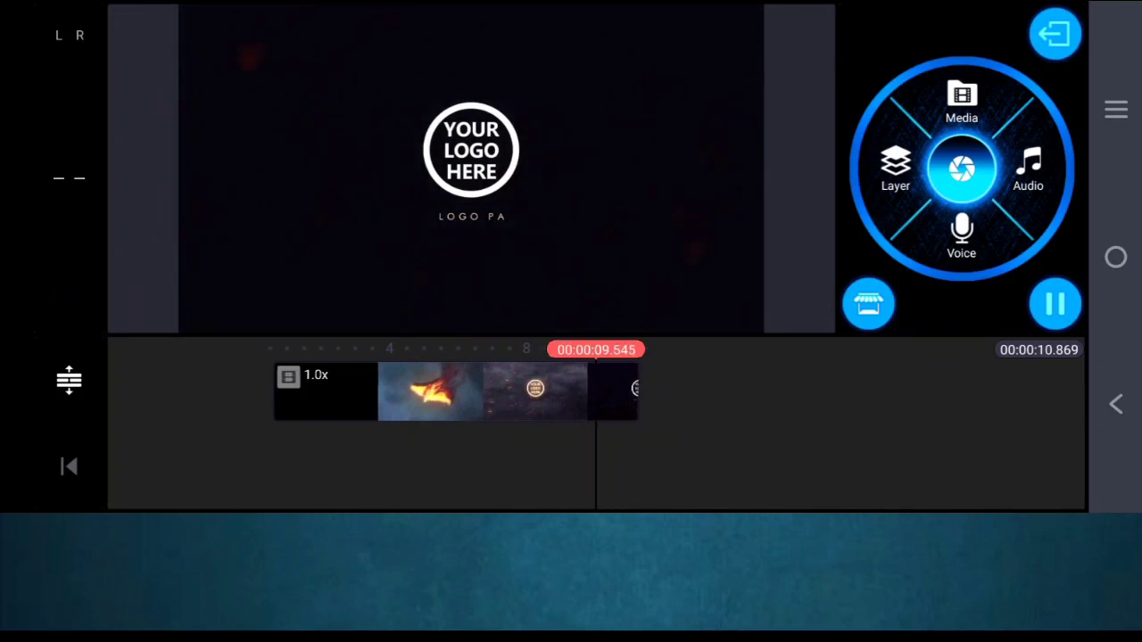
Step: At about 5 s, overlay the gaming logo from the Pins folder, then delete that layer
{"action": "mouse_move", "coordinate": [482, 393]}
{"action": "left_mouse_down"}
{"action": "mouse_move", "coordinate": [652, 393]}
{"action": "mouse_move", "coordinate": [595, 393]}
{"action": "left_mouse_up"}
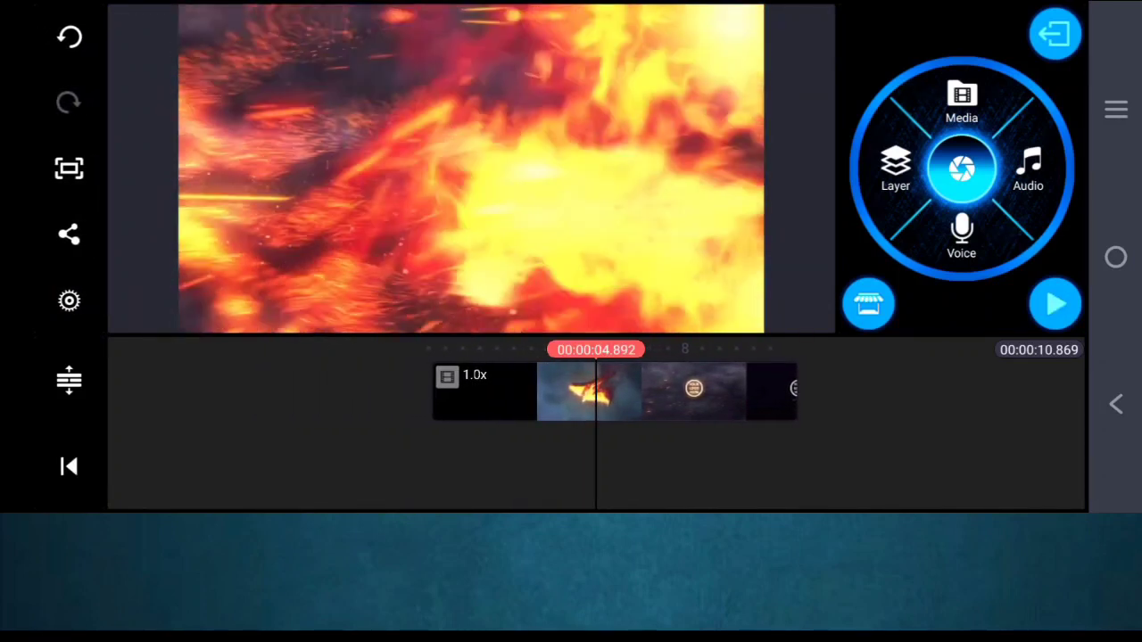
{"action": "left_click", "coordinate": [895, 170]}
{"action": "left_click", "coordinate": [716, 60]}
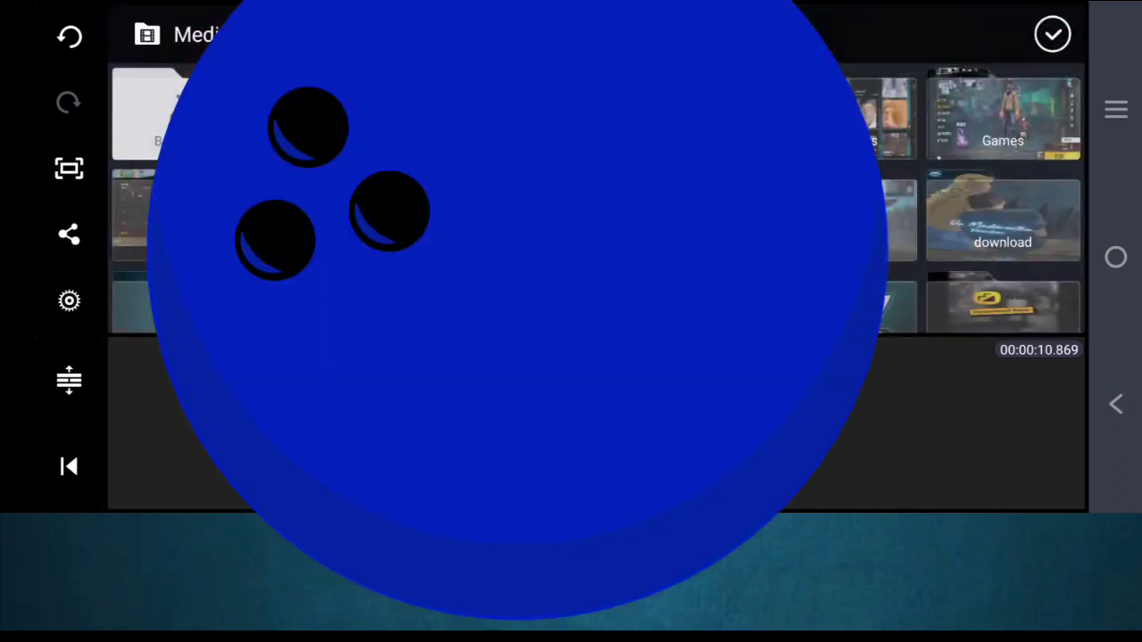
{"action": "scroll", "coordinate": [1003, 205], "scroll_direction": "down", "scroll_amount": 2}
{"action": "scroll", "coordinate": [1003, 205], "scroll_direction": "down", "scroll_amount": 2}
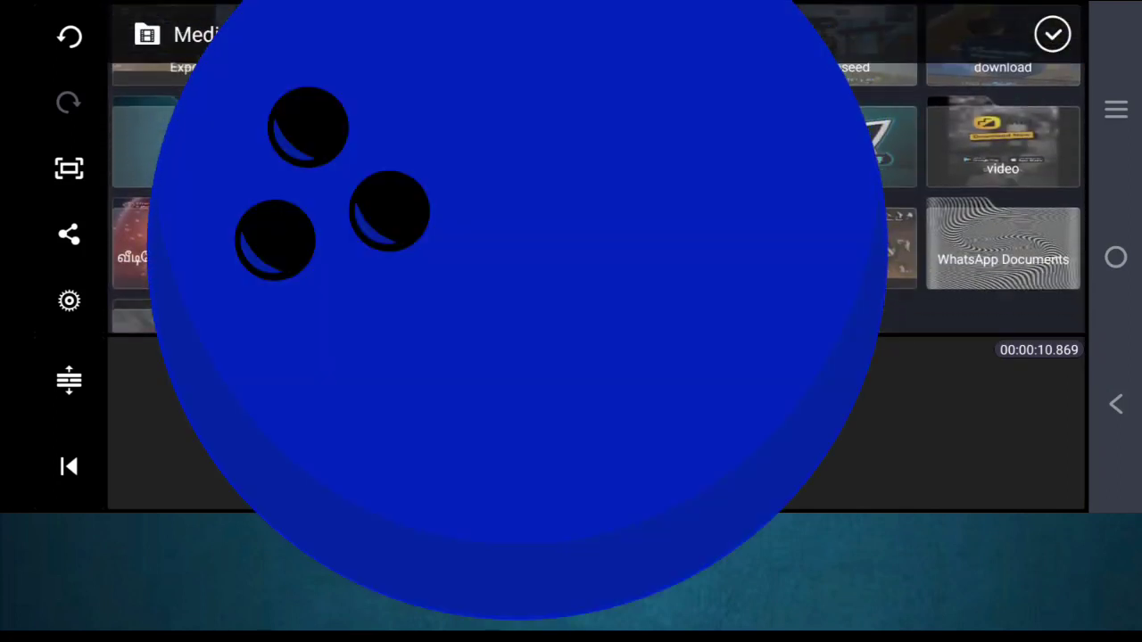
{"action": "scroll", "coordinate": [1002, 205], "scroll_direction": "up", "scroll_amount": 1}
{"action": "left_click", "coordinate": [518, 223]}
{"action": "scroll", "coordinate": [1002, 205], "scroll_direction": "down", "scroll_amount": 5}
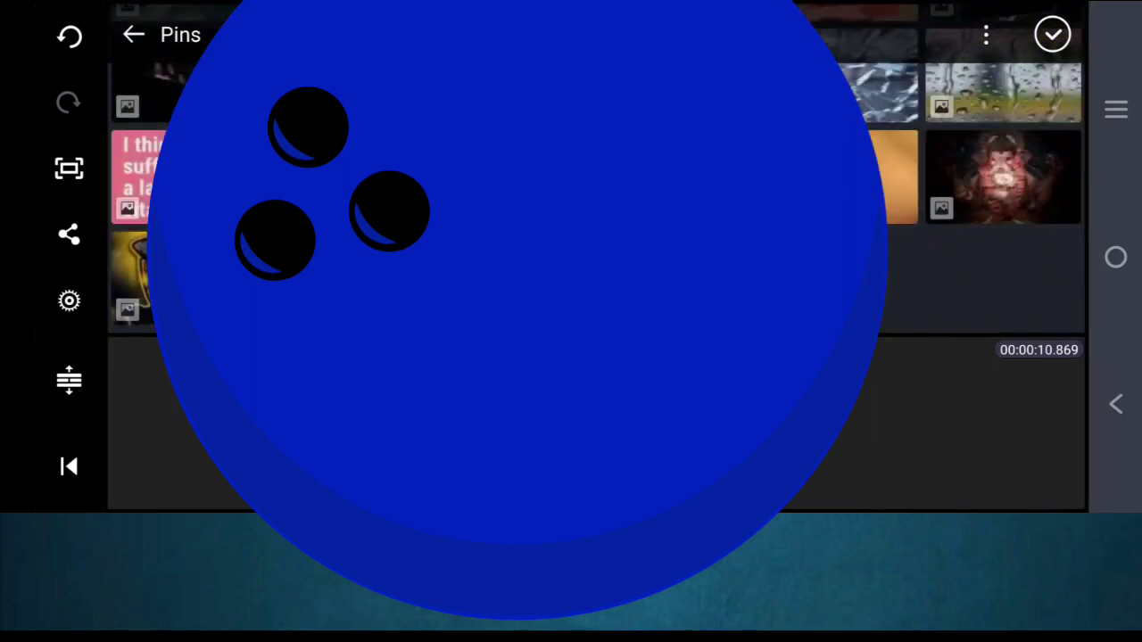
{"action": "left_click", "coordinate": [129, 272]}
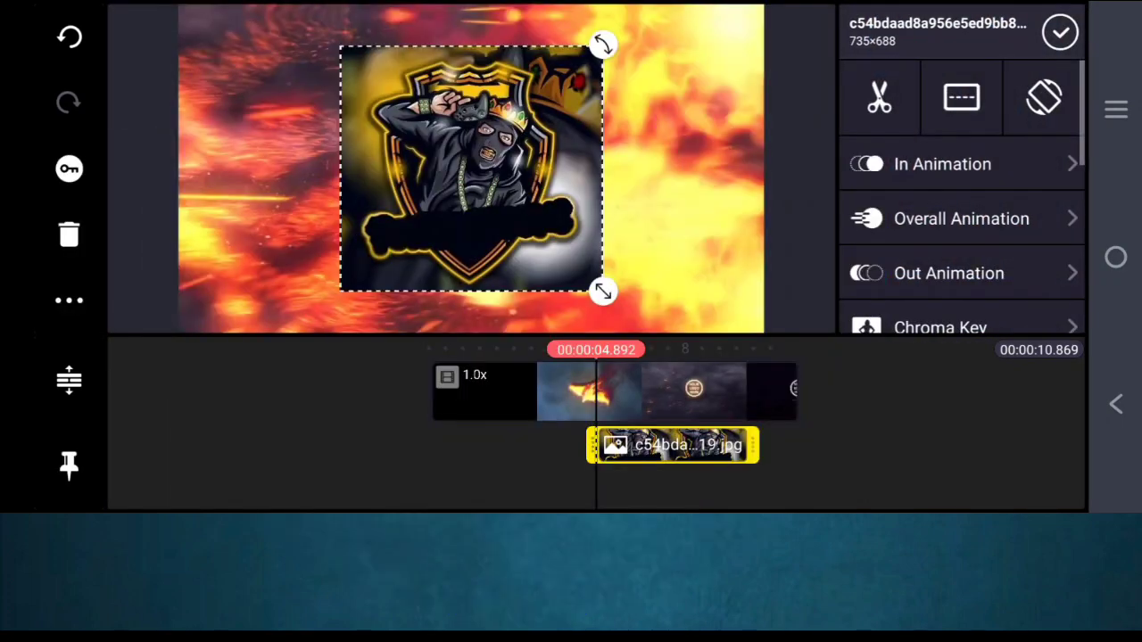
{"action": "left_click", "coordinate": [69, 233]}
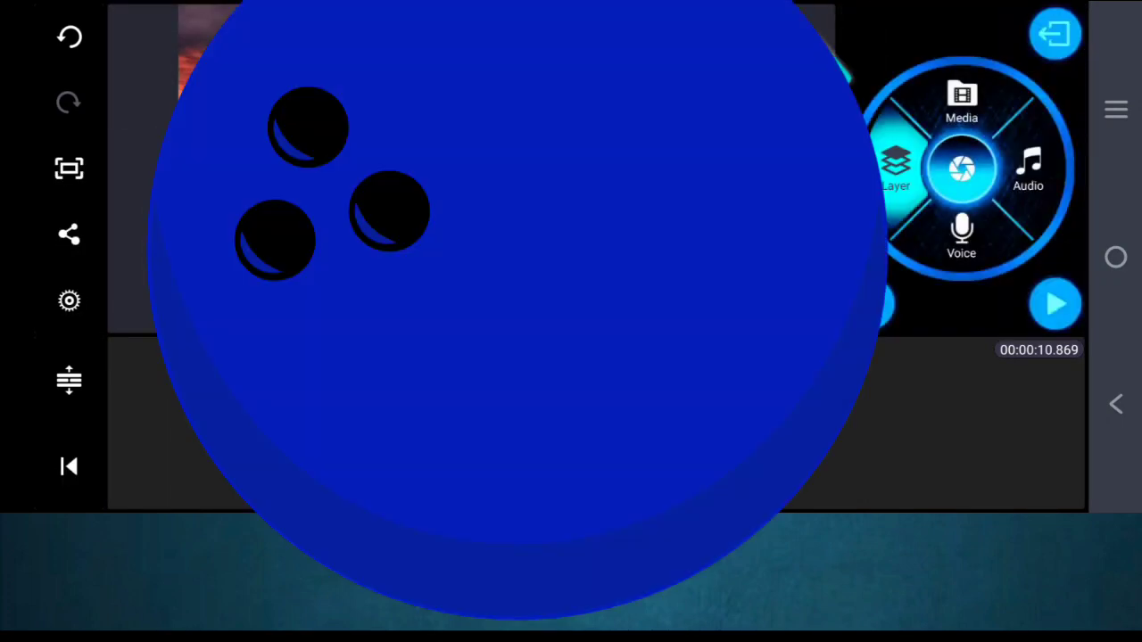
Step: Add the logo image from the PicsArt folder as a layer and open its Cropping settings
{"action": "left_click", "coordinate": [961, 102]}
{"action": "scroll", "coordinate": [596, 170], "scroll_direction": "down", "scroll_amount": 2}
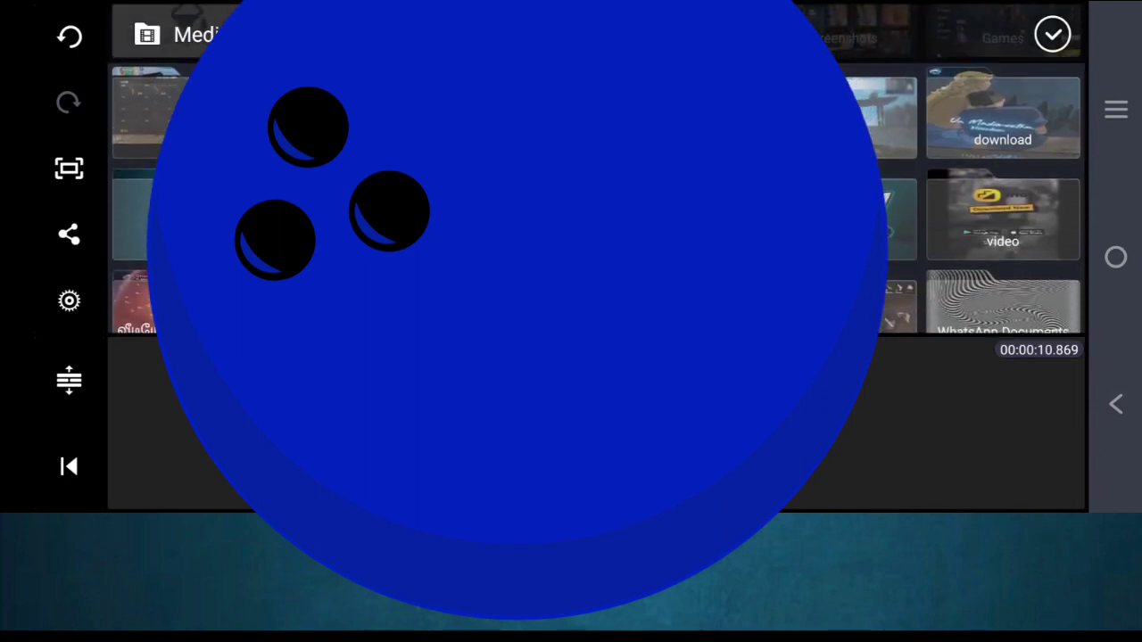
{"action": "left_click", "coordinate": [513, 205]}
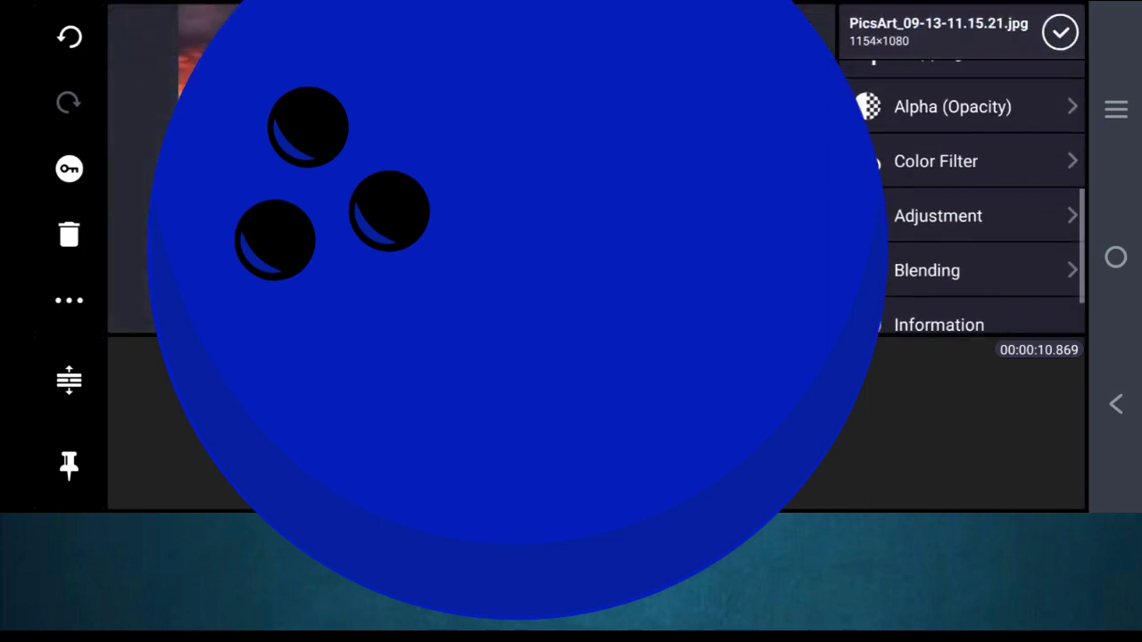
{"action": "scroll", "coordinate": [963, 197], "scroll_direction": "up", "scroll_amount": 2}
{"action": "left_click", "coordinate": [928, 122]}
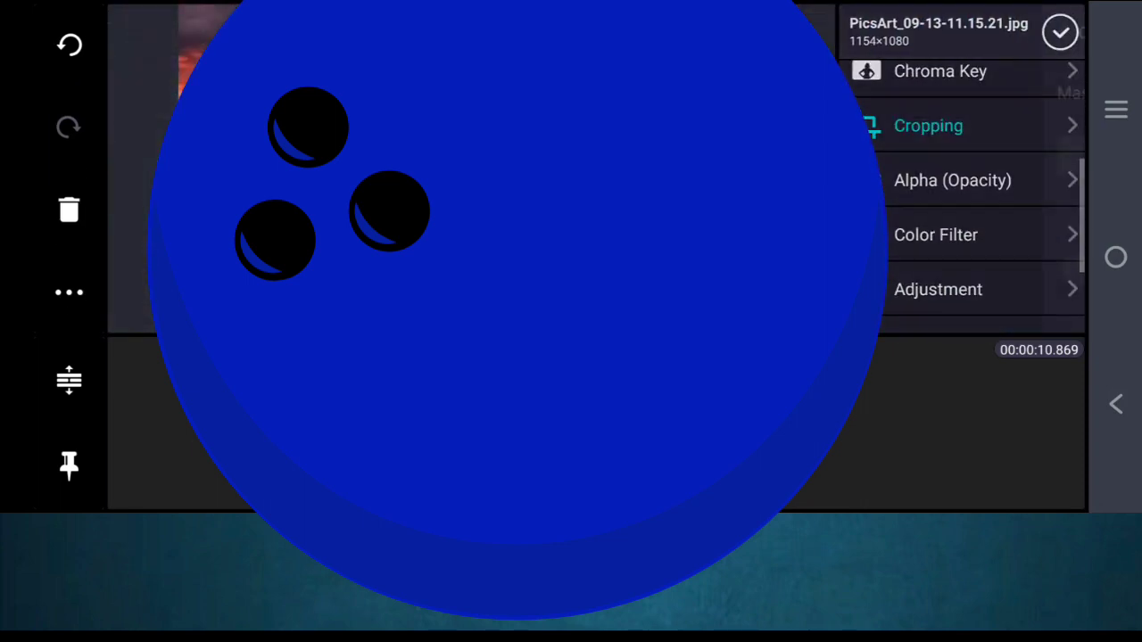
Step: Mask the GAMING MIND FF logo into a circle and shrink it to about half size
{"action": "left_click", "coordinate": [1057, 93]}
{"action": "left_click", "coordinate": [930, 157]}
{"action": "left_click", "coordinate": [1044, 92]}
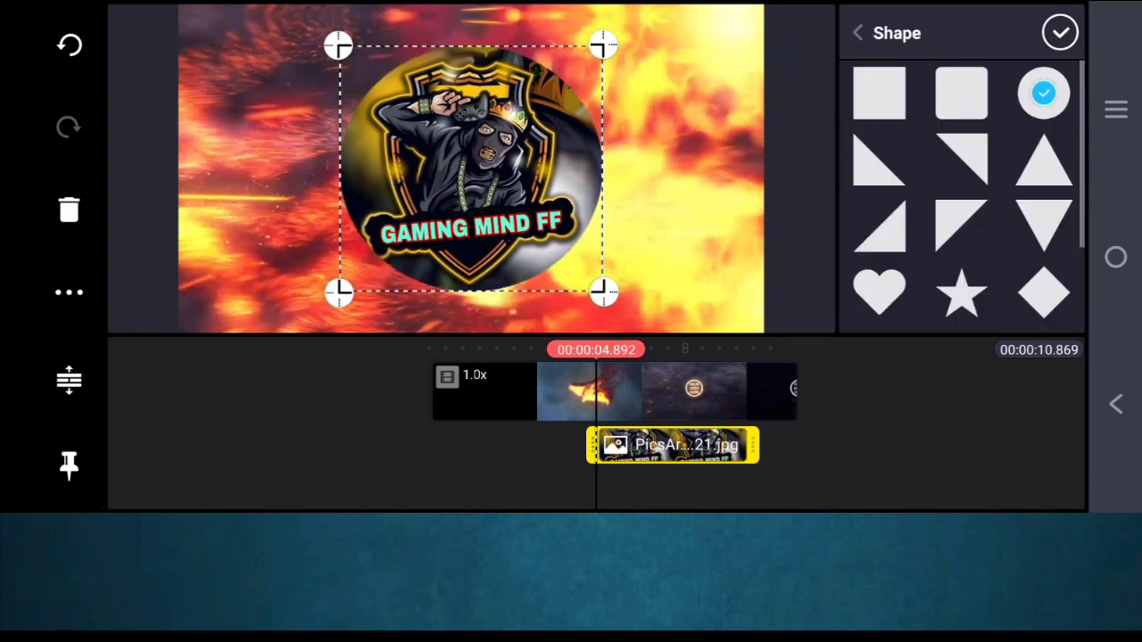
{"action": "left_click", "coordinate": [1060, 32]}
{"action": "left_click", "coordinate": [672, 445]}
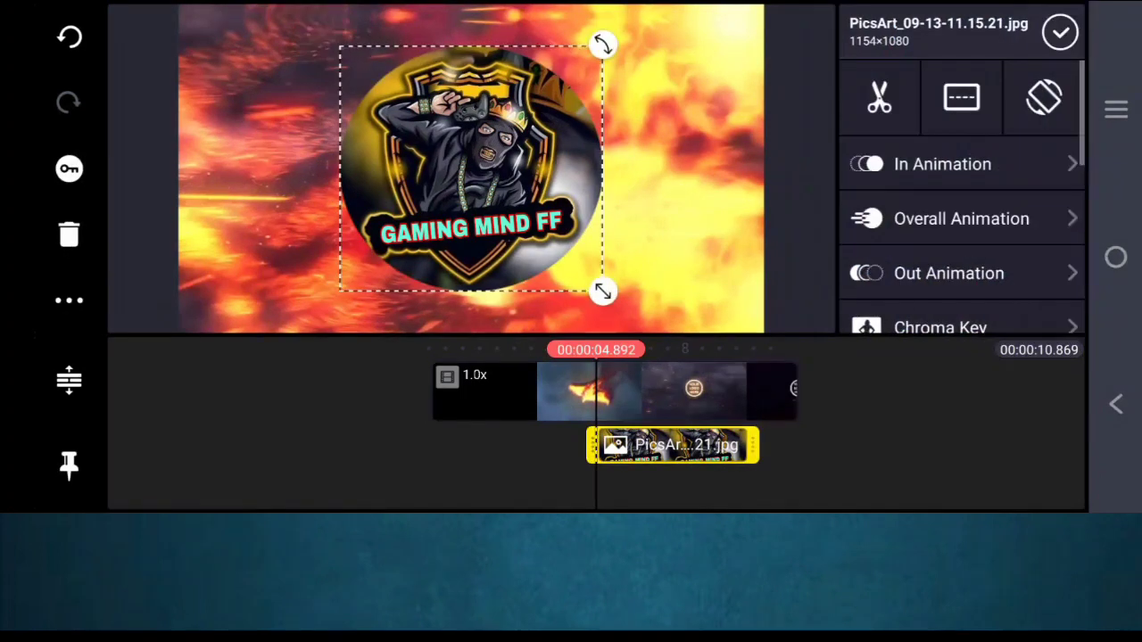
{"action": "left_click_drag", "start_coordinate": [602, 292], "coordinate": [545, 238]}
{"action": "left_click", "coordinate": [1059, 32]}
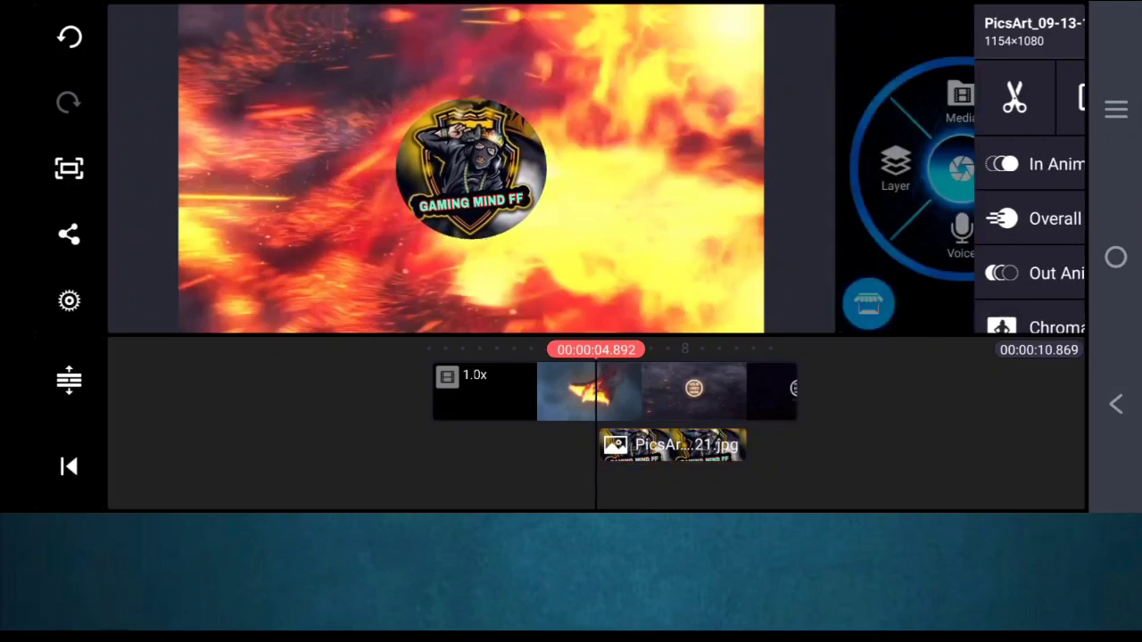
Step: Trim the logo clip to about 5.9 seconds and rewind to the start
{"action": "left_click", "coordinate": [672, 445]}
{"action": "left_click_drag", "start_coordinate": [803, 392], "coordinate": [535, 392]}
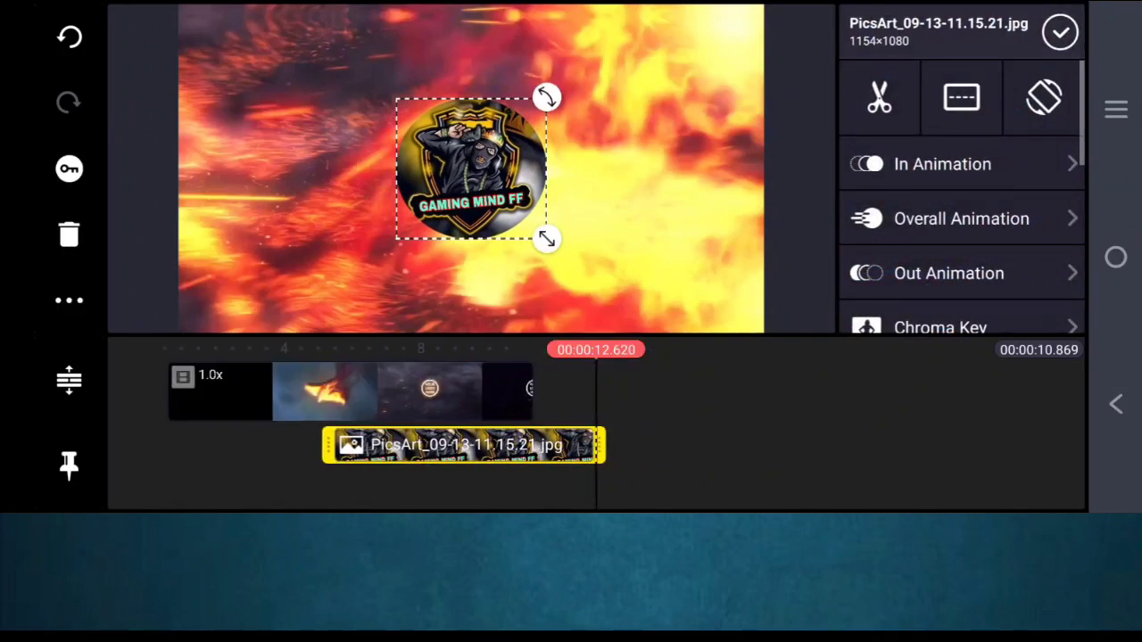
{"action": "left_click_drag", "start_coordinate": [604, 446], "coordinate": [544, 445]}
{"action": "left_click", "coordinate": [1060, 32]}
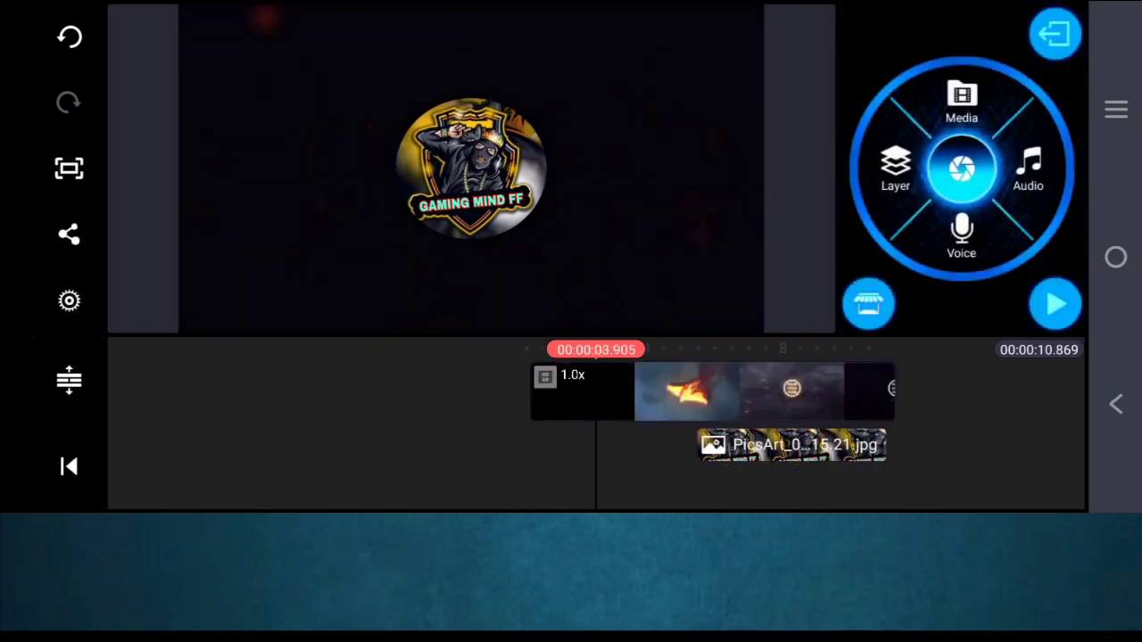
{"action": "left_click_drag", "start_coordinate": [312, 392], "coordinate": [669, 392]}
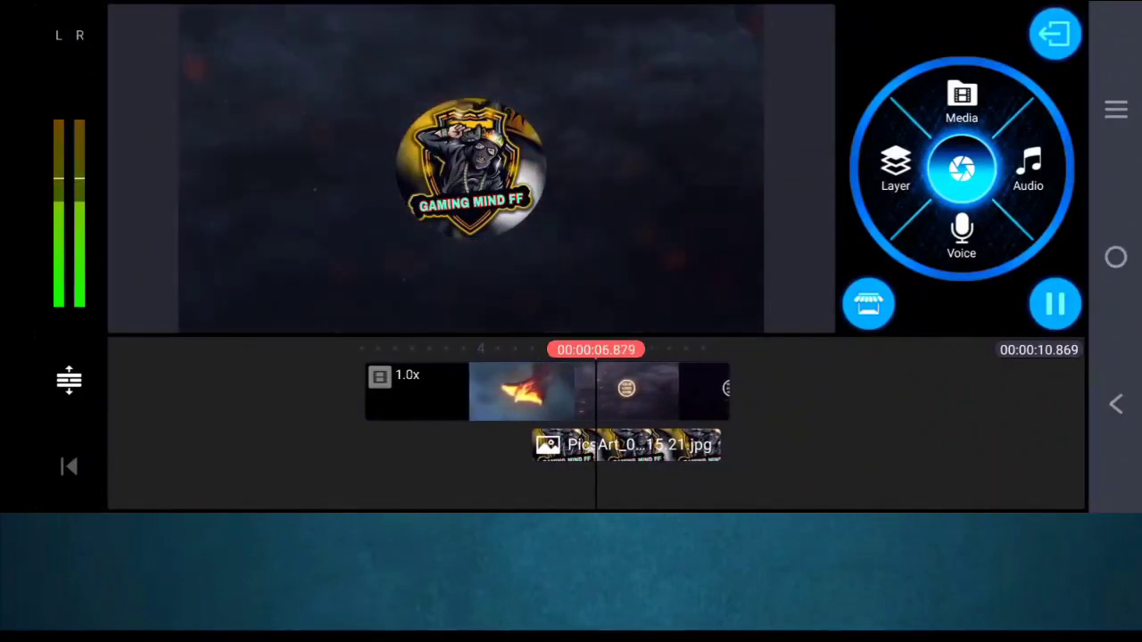
Step: Enlarge the round GAMING MIND FF logo around its centre, then return to about 5 s
{"action": "left_click", "coordinate": [634, 445]}
{"action": "left_click_drag", "start_coordinate": [546, 238], "coordinate": [611, 298]}
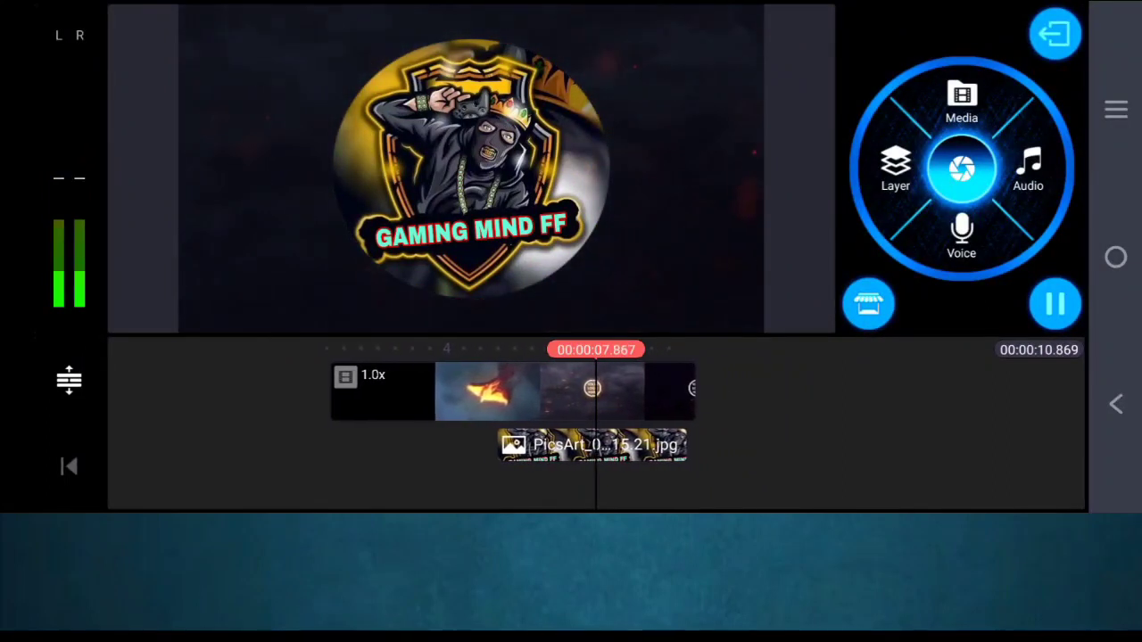
{"action": "left_click_drag", "start_coordinate": [535, 393], "coordinate": [664, 392]}
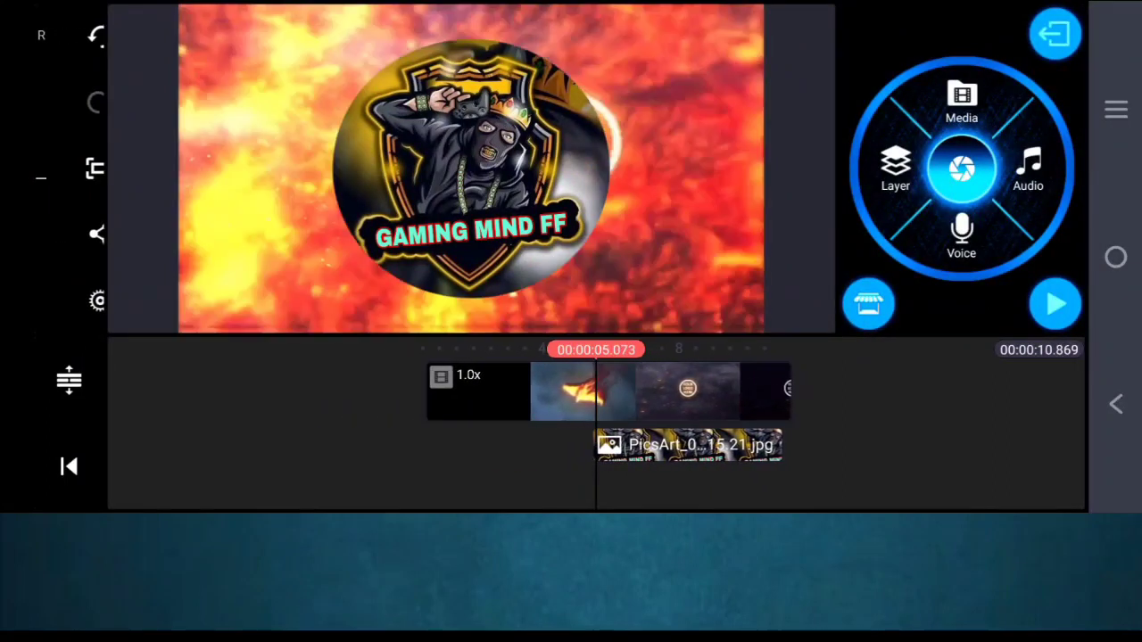
Step: Add another GAMING MIND FF logo picture from the Pins folder as a new image layer
{"action": "left_click", "coordinate": [895, 169]}
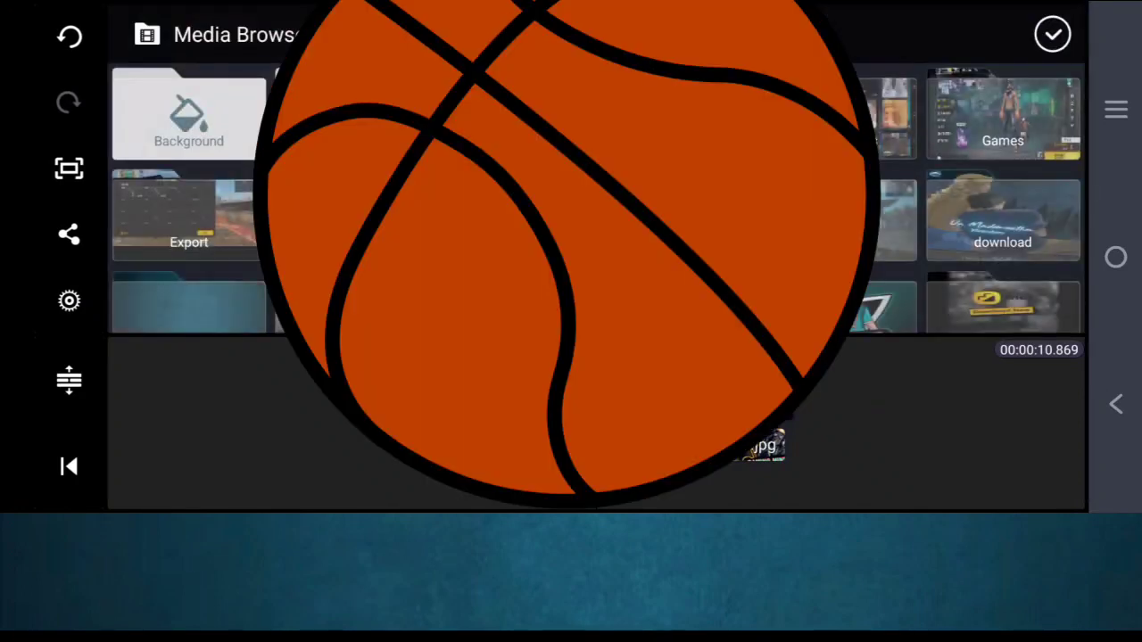
{"action": "scroll", "coordinate": [596, 201], "scroll_direction": "down", "scroll_amount": 3}
{"action": "scroll", "coordinate": [596, 200], "scroll_direction": "up", "scroll_amount": 1}
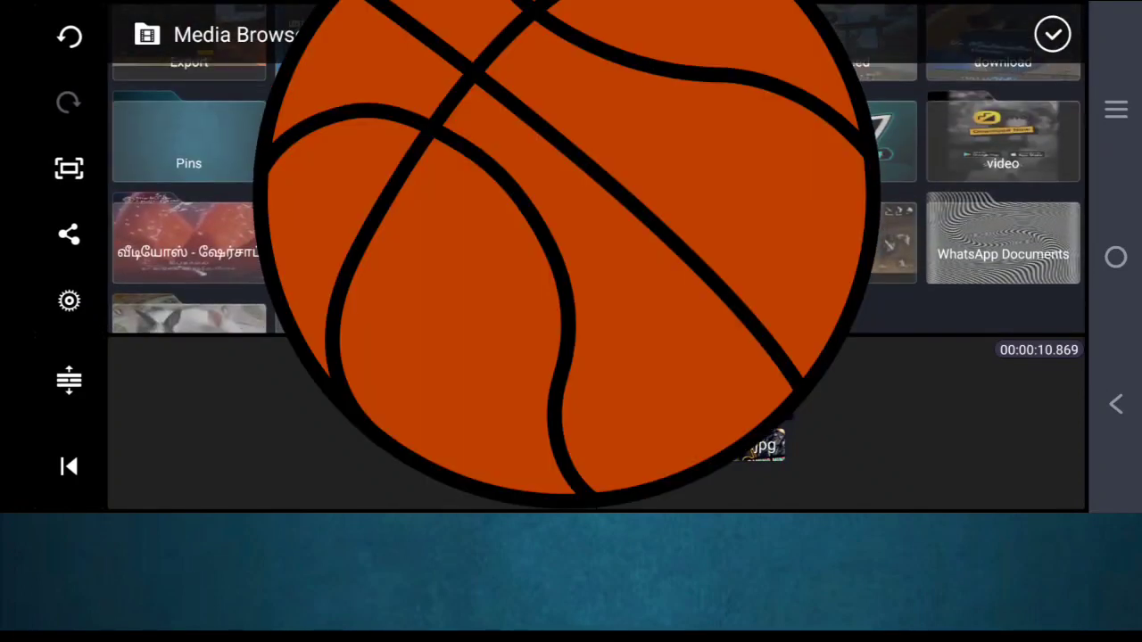
{"action": "left_click", "coordinate": [188, 188]}
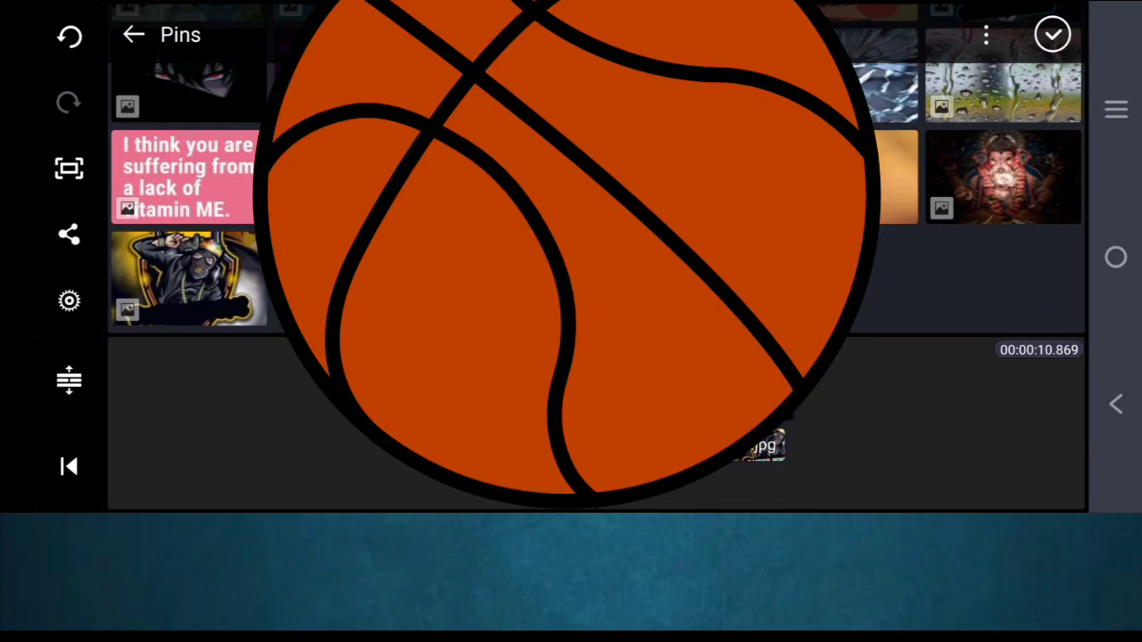
{"action": "left_click", "coordinate": [1115, 403]}
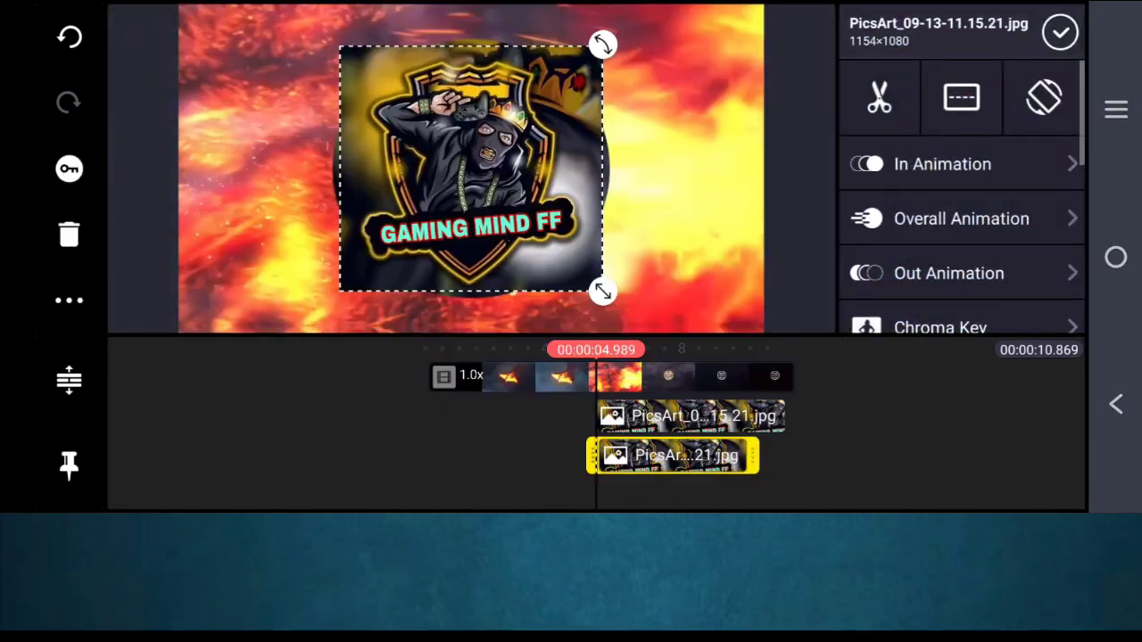
Step: Enlarge the second logo layer and mask it into a circle
{"action": "left_click_drag", "start_coordinate": [603, 291], "coordinate": [622, 311]}
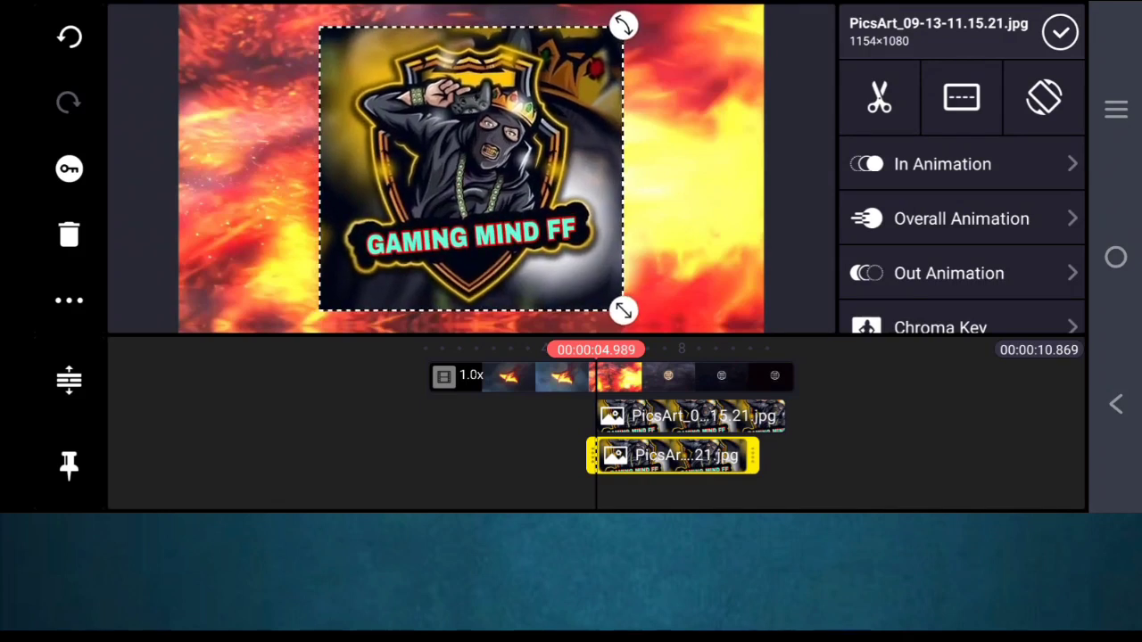
{"action": "scroll", "coordinate": [962, 223], "scroll_direction": "down", "scroll_amount": 5}
{"action": "scroll", "coordinate": [962, 223], "scroll_direction": "up", "scroll_amount": 1}
{"action": "scroll", "coordinate": [962, 223], "scroll_direction": "up", "scroll_amount": 2}
{"action": "left_click", "coordinate": [928, 124]}
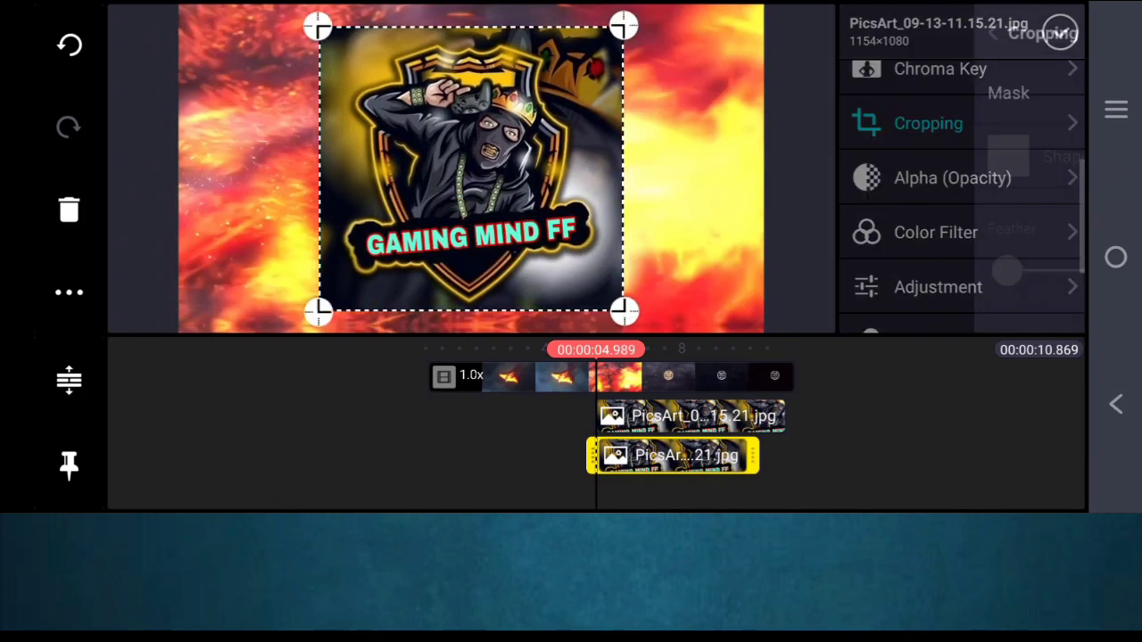
{"action": "left_click", "coordinate": [1045, 92]}
{"action": "left_click", "coordinate": [930, 155]}
{"action": "left_click", "coordinate": [1044, 93]}
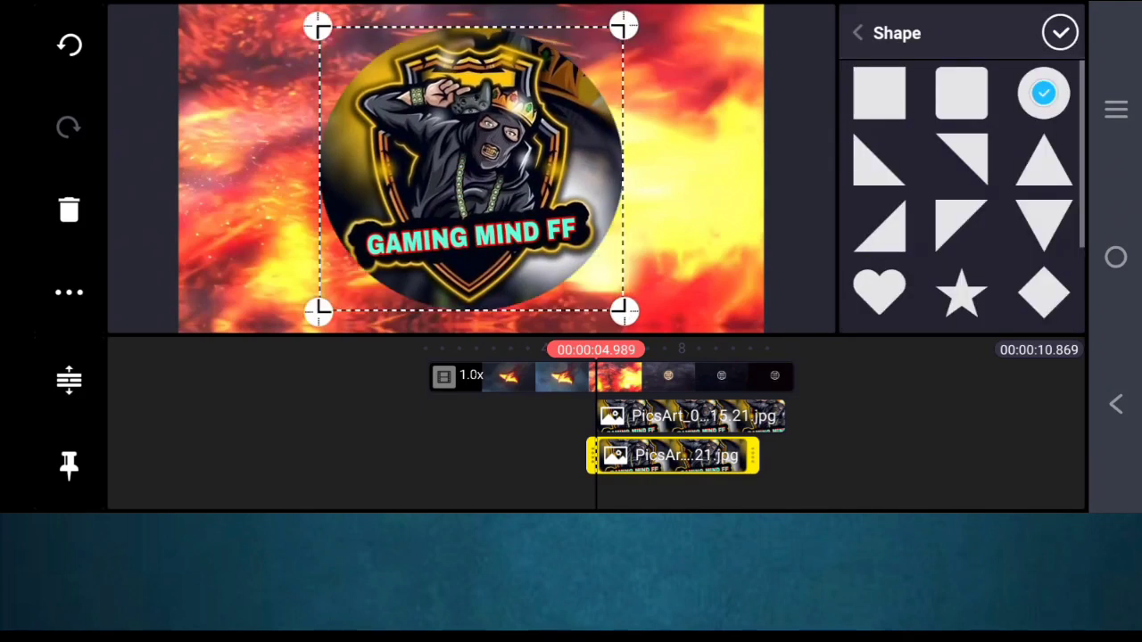
{"action": "left_click", "coordinate": [1060, 33]}
{"action": "left_click", "coordinate": [673, 455]}
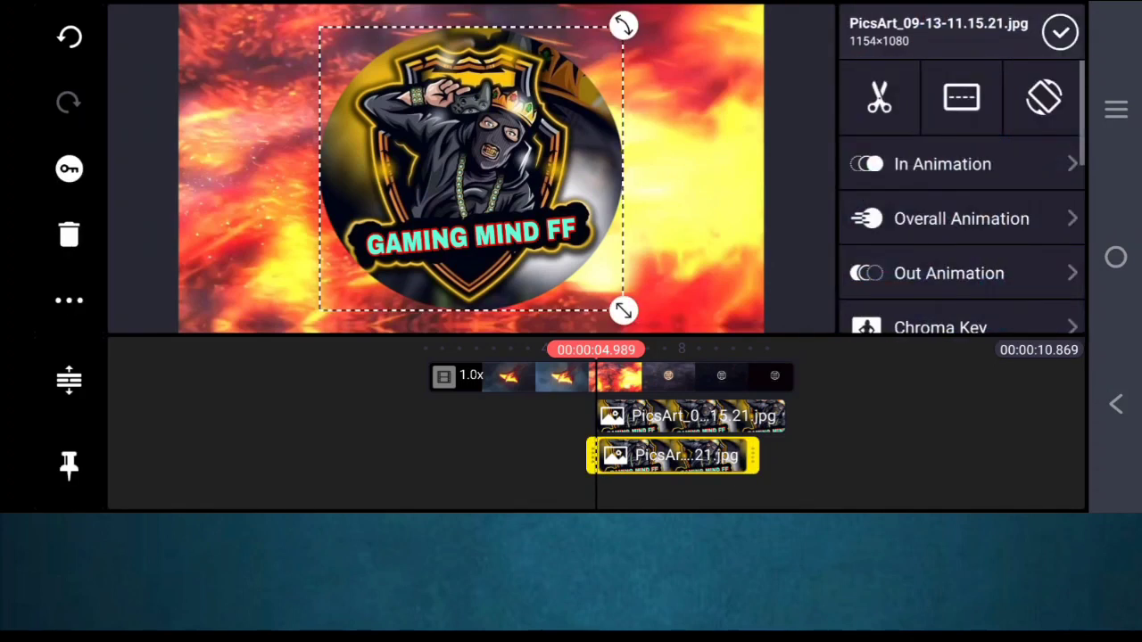
Step: Set the second logo's blending mode to Screen
{"action": "scroll", "coordinate": [962, 223], "scroll_direction": "down", "scroll_amount": 3}
{"action": "scroll", "coordinate": [962, 223], "scroll_direction": "down", "scroll_amount": 3}
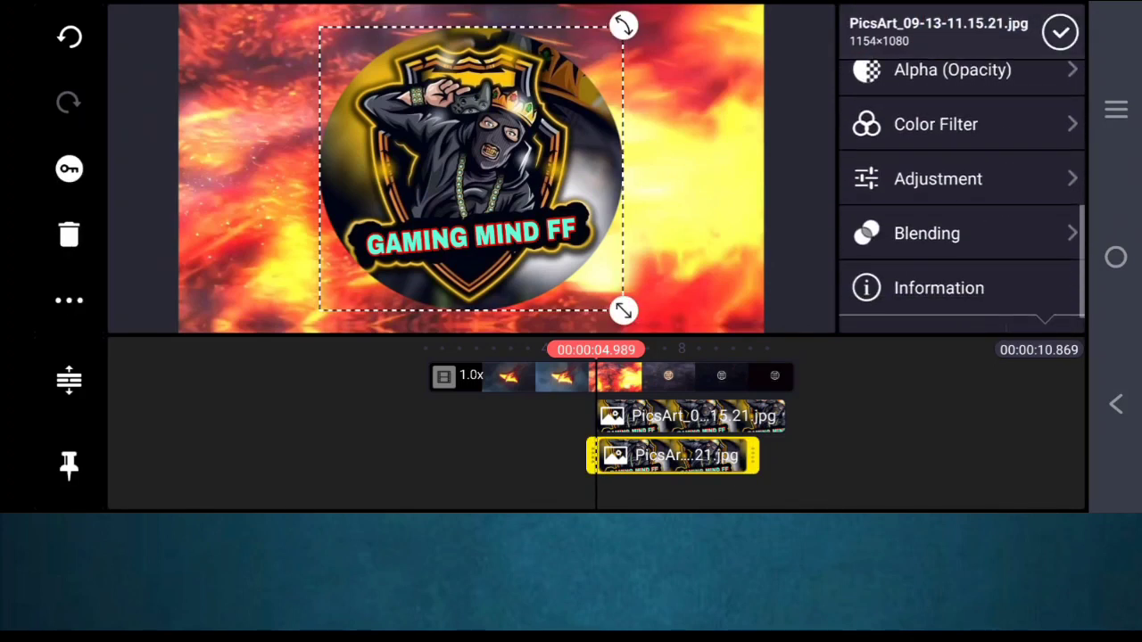
{"action": "left_click", "coordinate": [927, 191]}
{"action": "scroll", "coordinate": [961, 249], "scroll_direction": "down", "scroll_amount": 2}
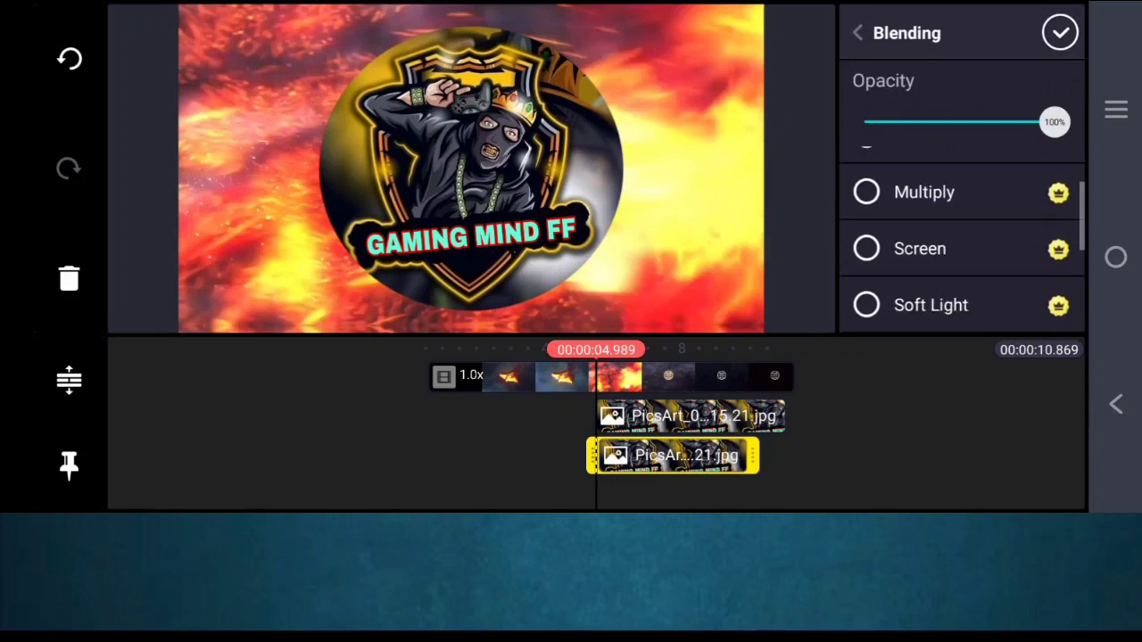
{"action": "left_click", "coordinate": [920, 248]}
{"action": "left_click", "coordinate": [1060, 33]}
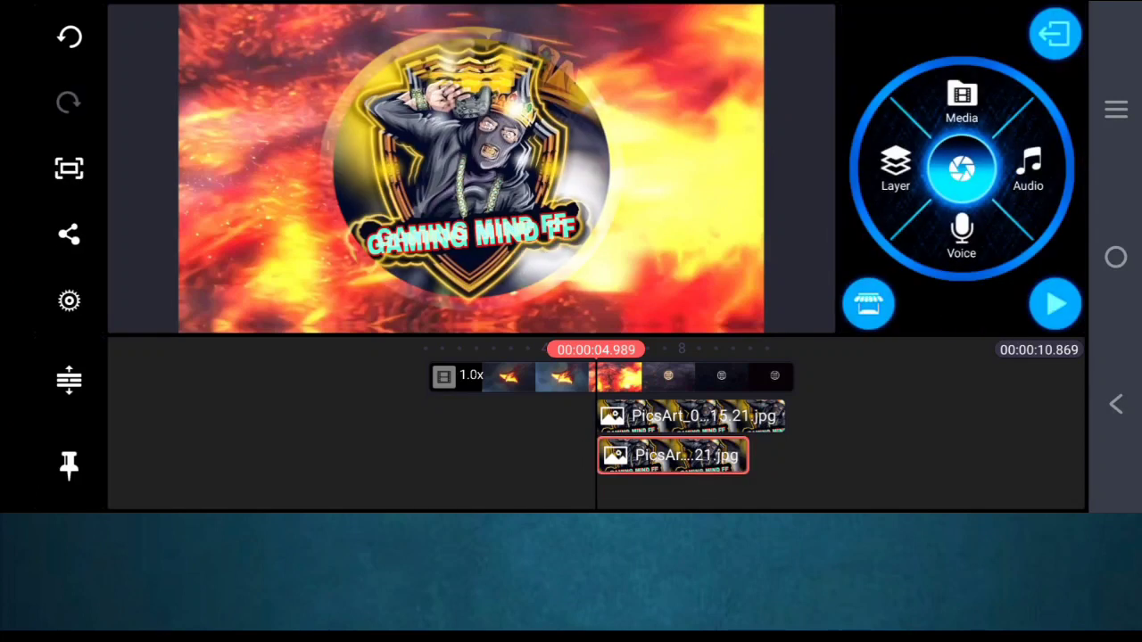
Step: Trim the lower logo clip about half a second and give it a Flicker animation
{"action": "left_click", "coordinate": [674, 455]}
{"action": "left_click_drag", "start_coordinate": [678, 392], "coordinate": [460, 393]}
{"action": "left_click_drag", "start_coordinate": [603, 455], "coordinate": [586, 455]}
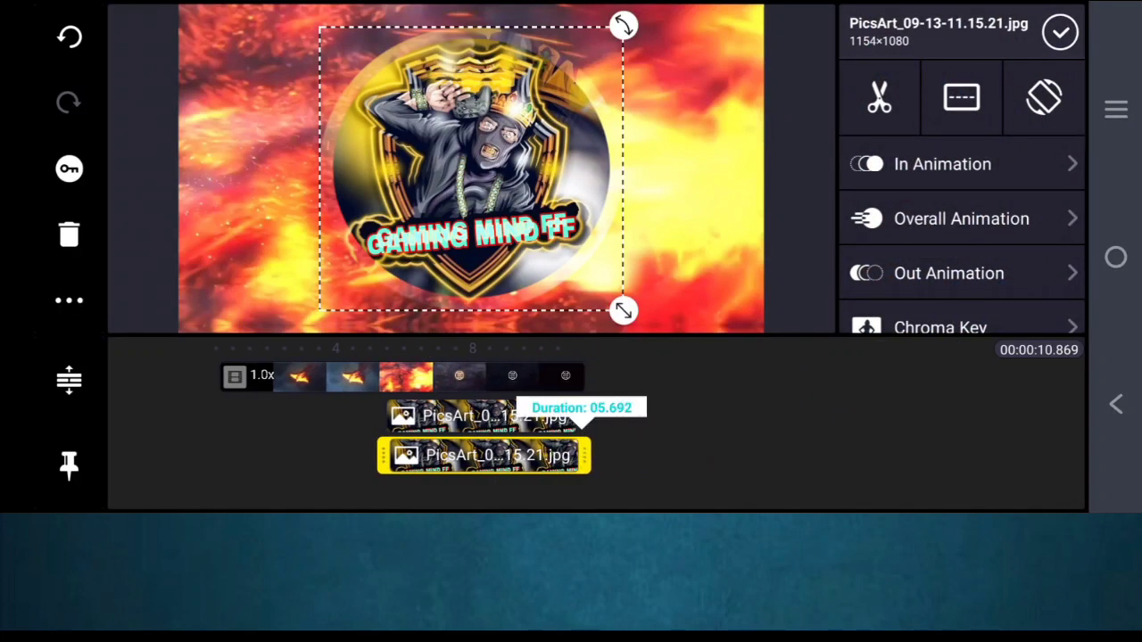
{"action": "scroll", "coordinate": [962, 196], "scroll_direction": "down", "scroll_amount": 5}
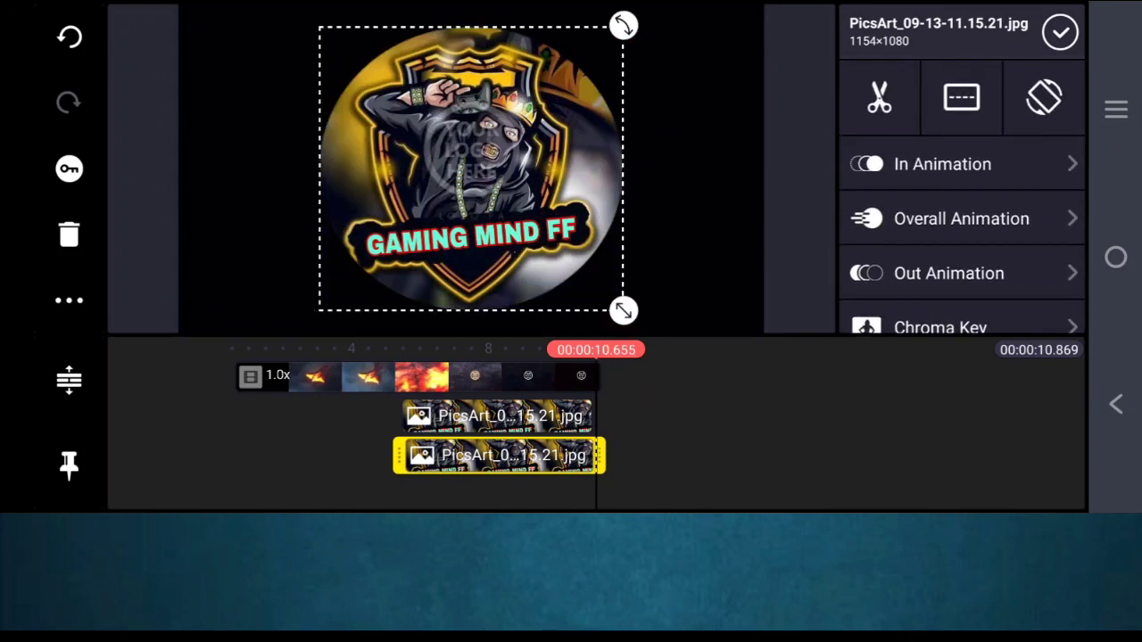
{"action": "left_click", "coordinate": [919, 202]}
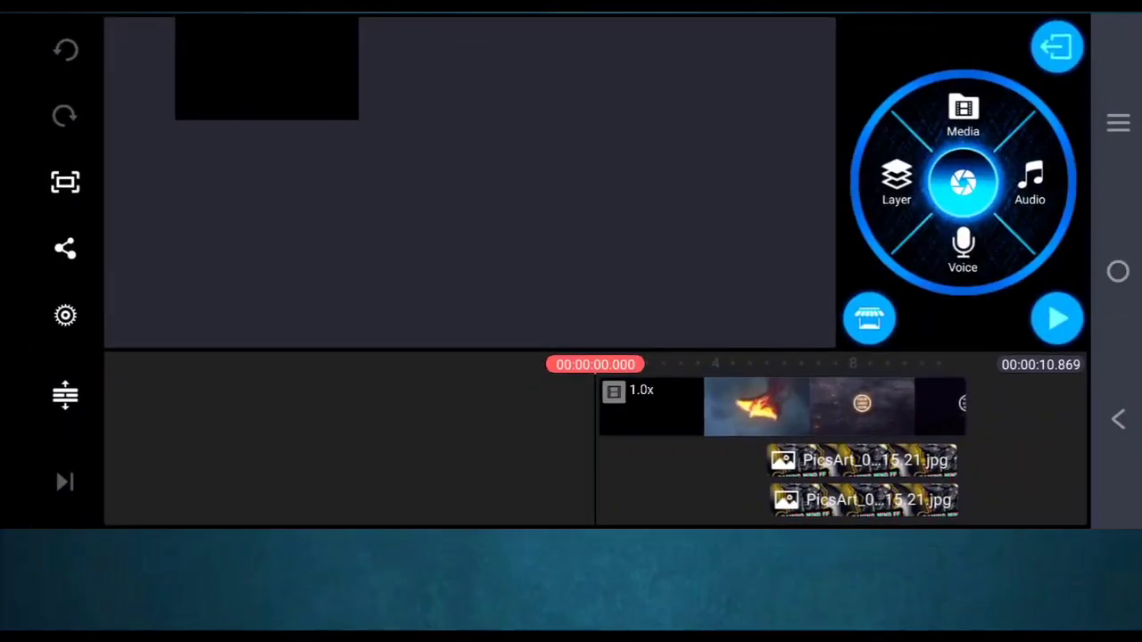
Step: Play the intro to preview the glitching logo, then return to the project start
{"action": "key", "text": "space"}
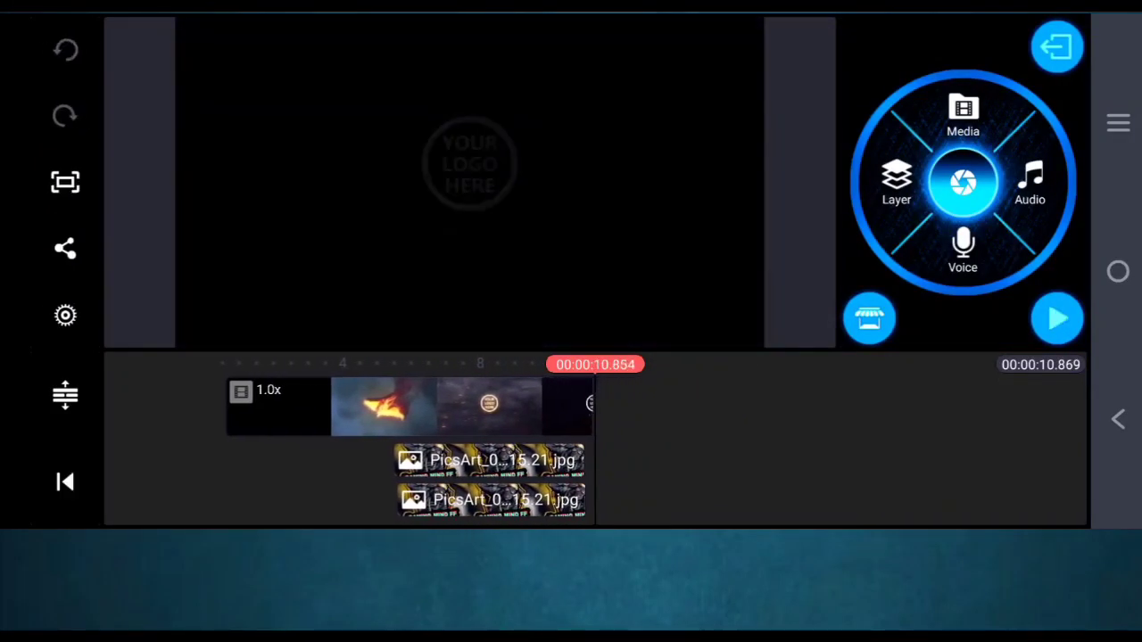
{"action": "left_click_drag", "start_coordinate": [401, 406], "coordinate": [446, 406]}
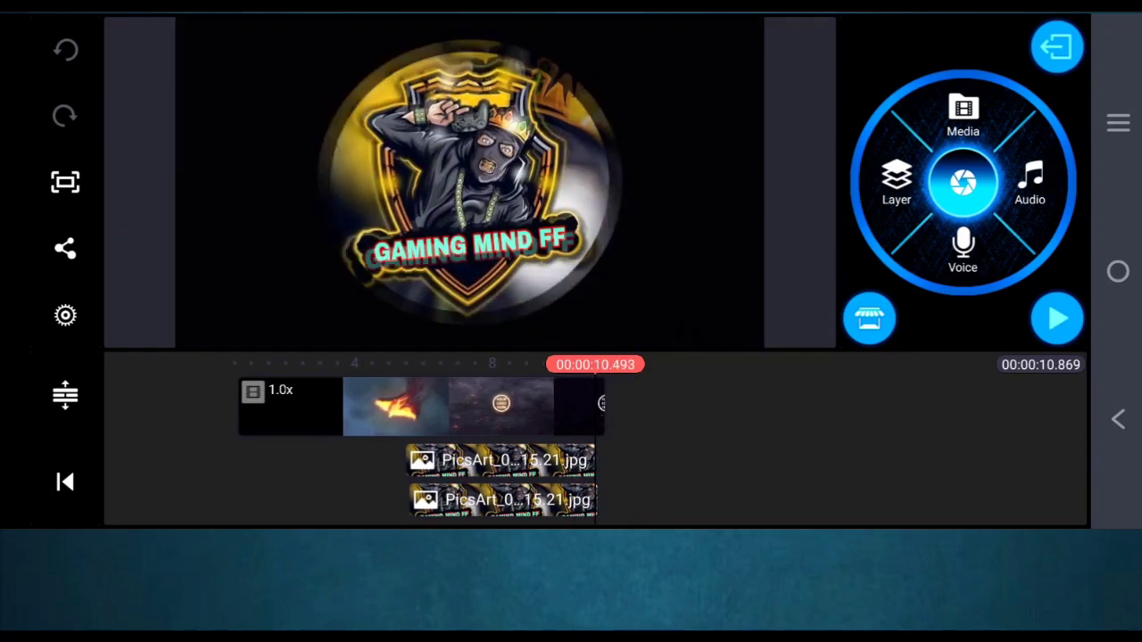
{"action": "left_click", "coordinate": [65, 481]}
Step: Open the audio library and browse the saved Songs list
{"action": "left_click", "coordinate": [1029, 183]}
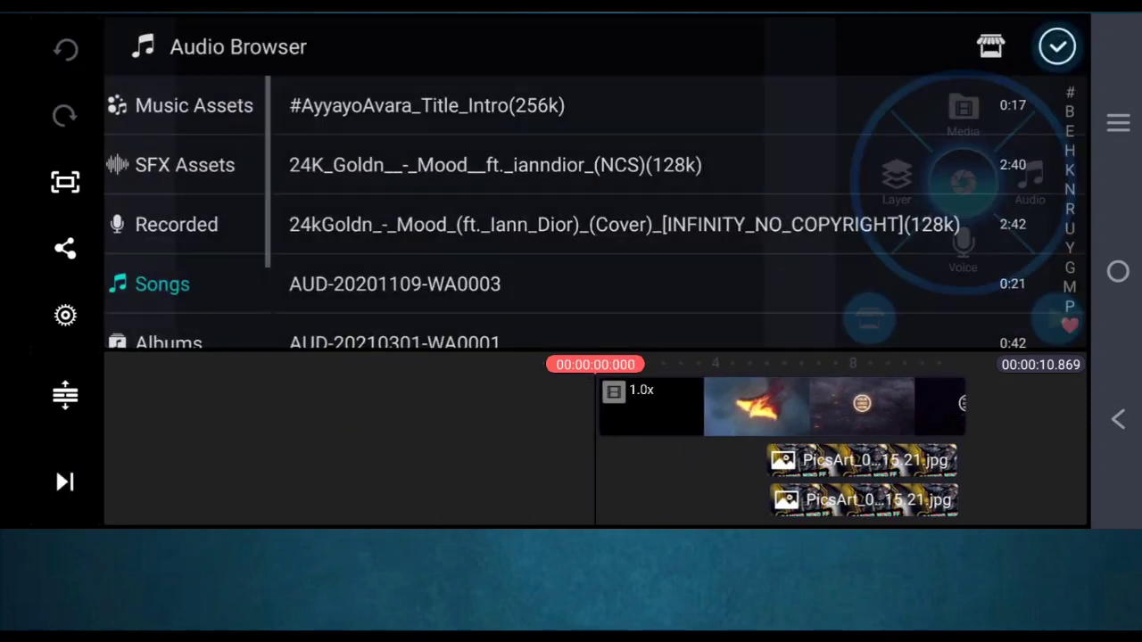
{"action": "scroll", "coordinate": [624, 205], "scroll_direction": "down", "scroll_amount": 2}
{"action": "scroll", "coordinate": [665, 205], "scroll_direction": "down", "scroll_amount": 5}
{"action": "scroll", "coordinate": [664, 205], "scroll_direction": "down", "scroll_amount": 5}
{"action": "scroll", "coordinate": [664, 205], "scroll_direction": "down", "scroll_amount": 5}
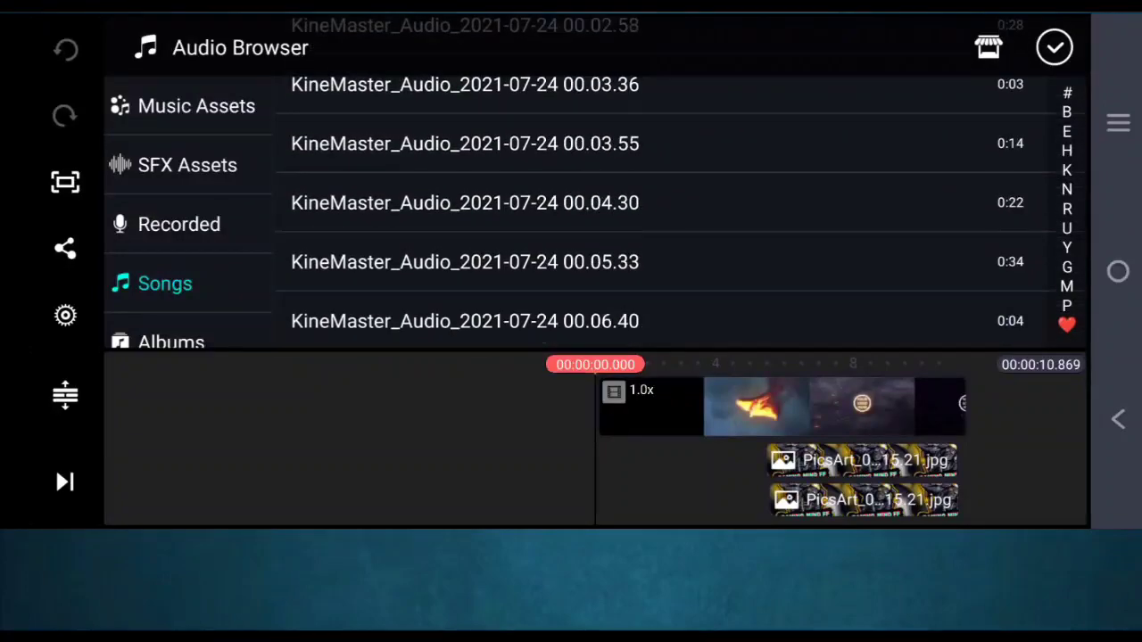